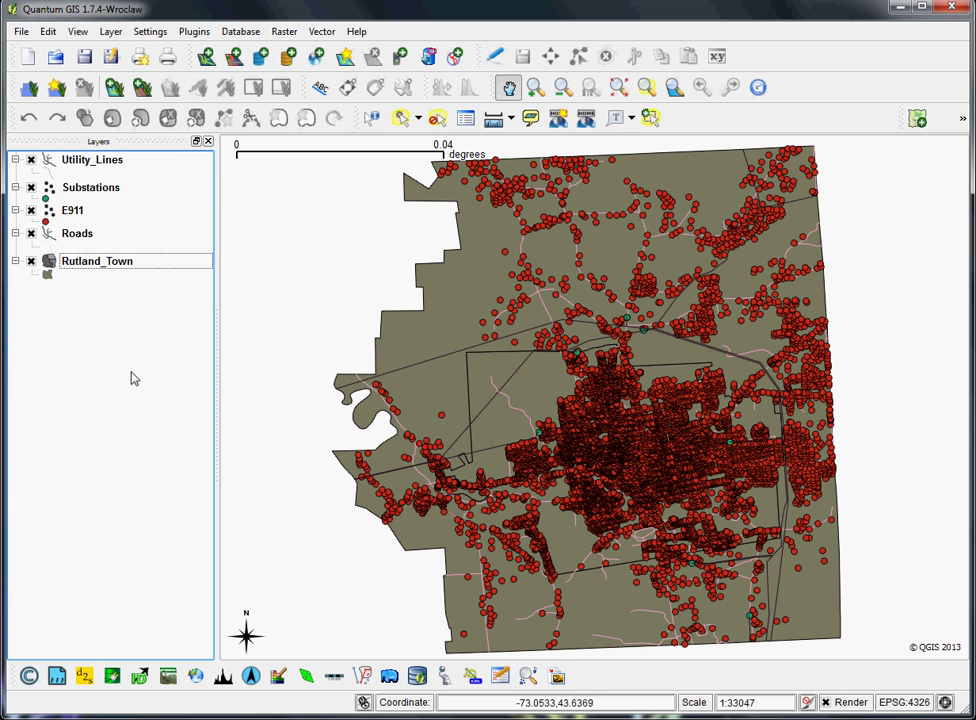
Give the Rutland_Town layer a light grey (216) fill and a dashed outline
{"action": "double_click", "coordinate": [47, 280]}
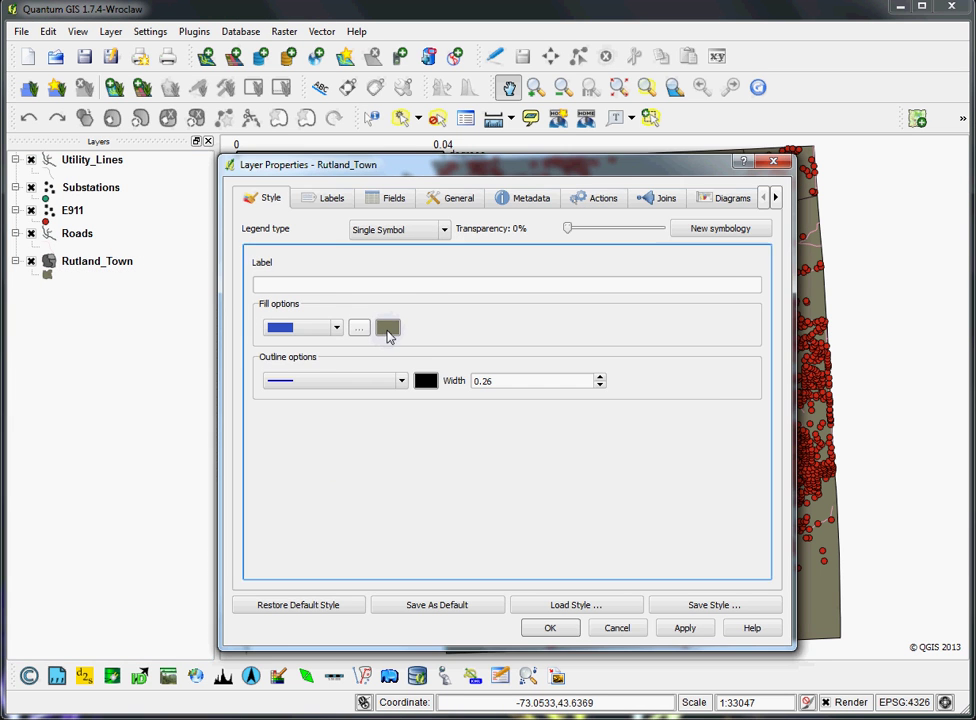
{"action": "left_click", "coordinate": [390, 331]}
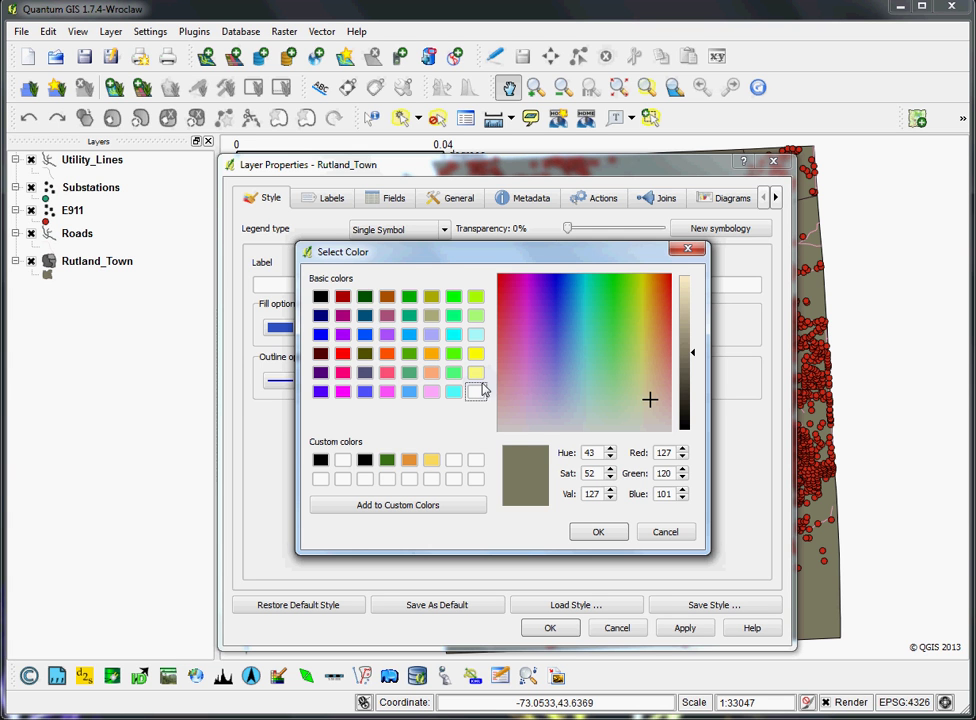
{"action": "left_click", "coordinate": [320, 459]}
{"action": "left_click", "coordinate": [694, 427]}
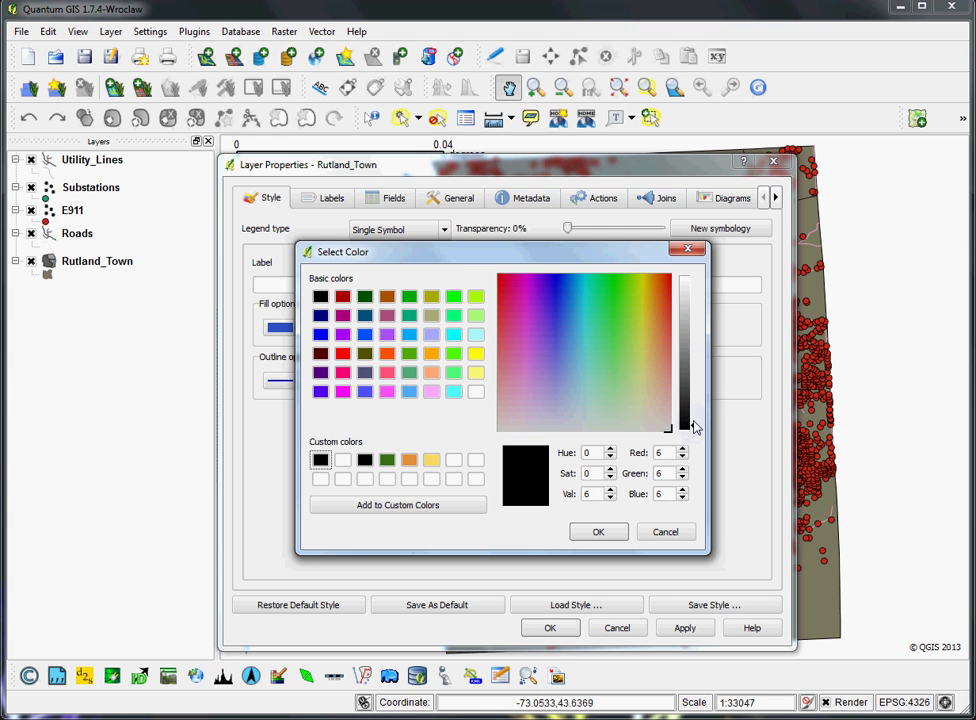
{"action": "left_click_drag", "start_coordinate": [694, 427], "coordinate": [699, 305]}
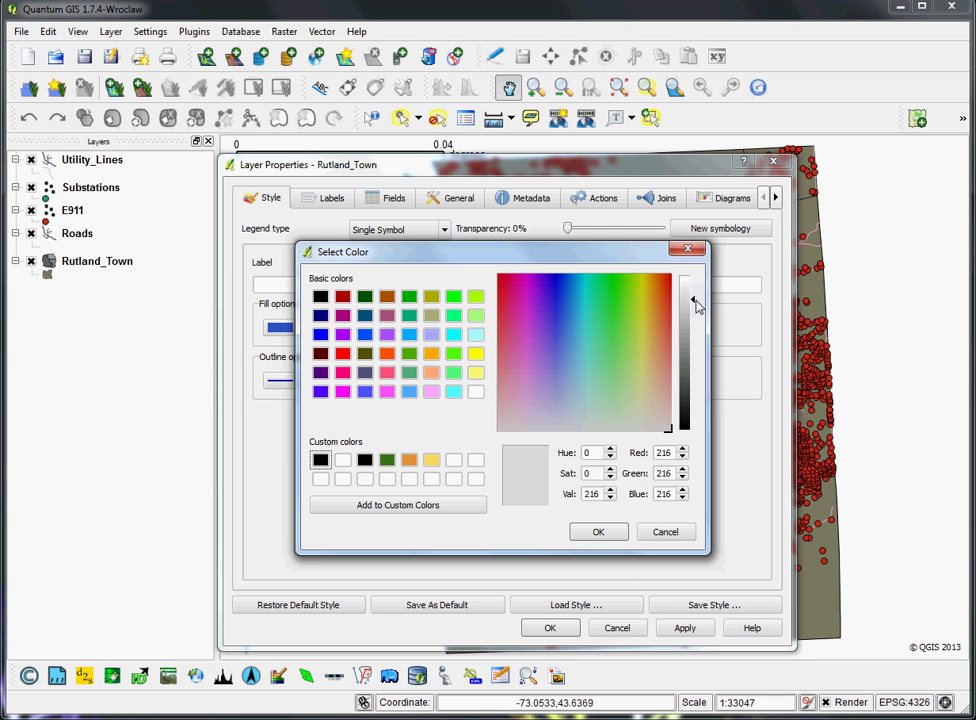
{"action": "left_click", "coordinate": [612, 532]}
{"action": "left_click", "coordinate": [402, 380]}
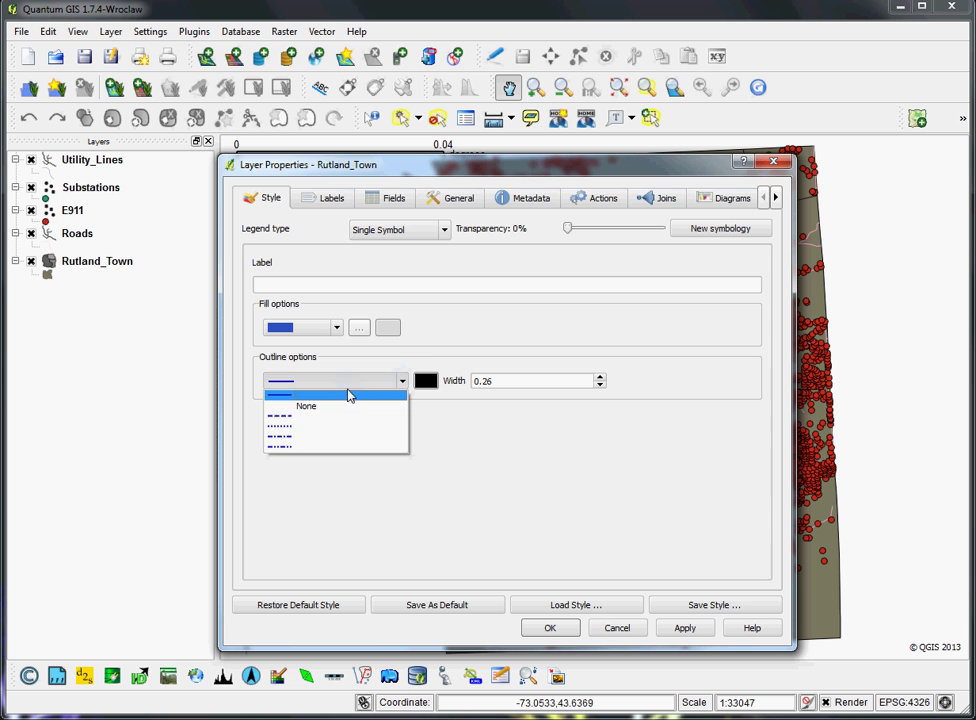
{"action": "left_click", "coordinate": [282, 415]}
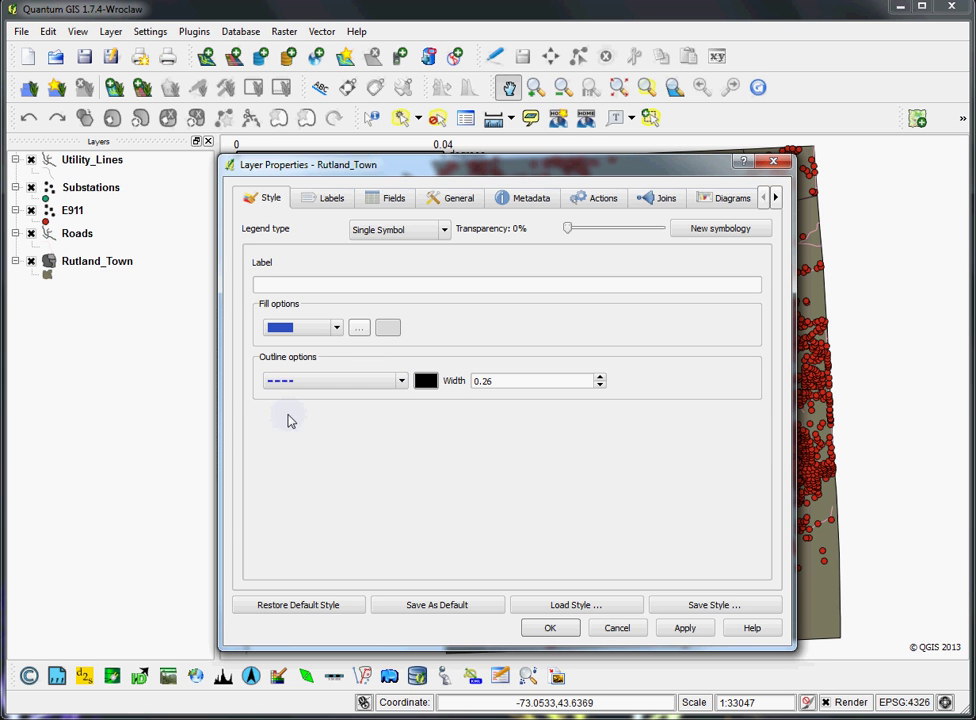
{"action": "left_click", "coordinate": [553, 629]}
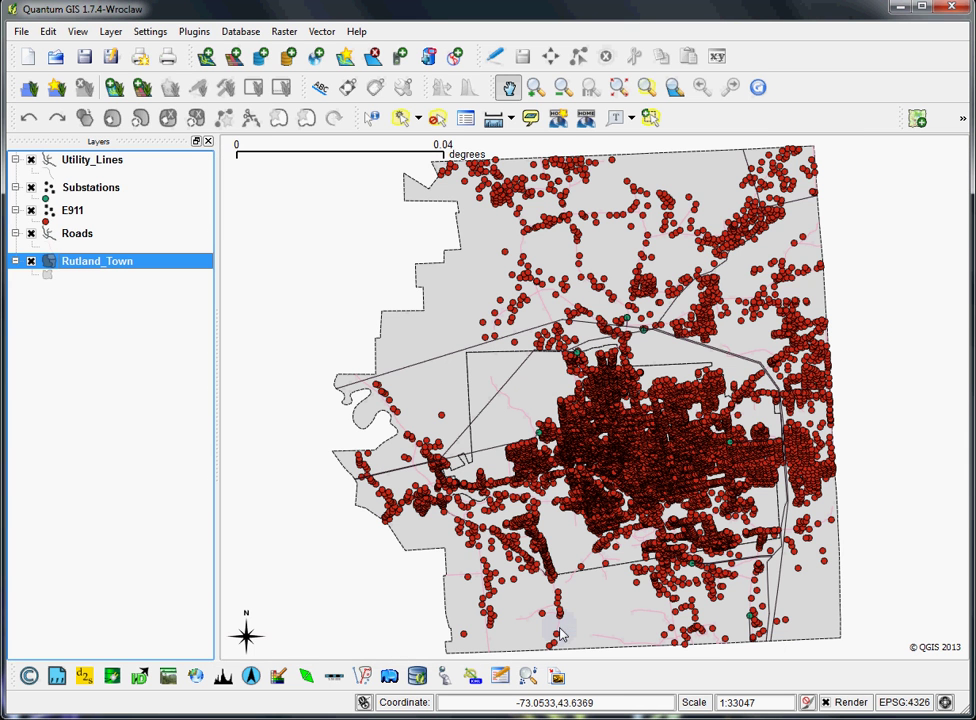
Change the Roads line colour from pink to grey 135,135,135
{"action": "double_click", "coordinate": [75, 233]}
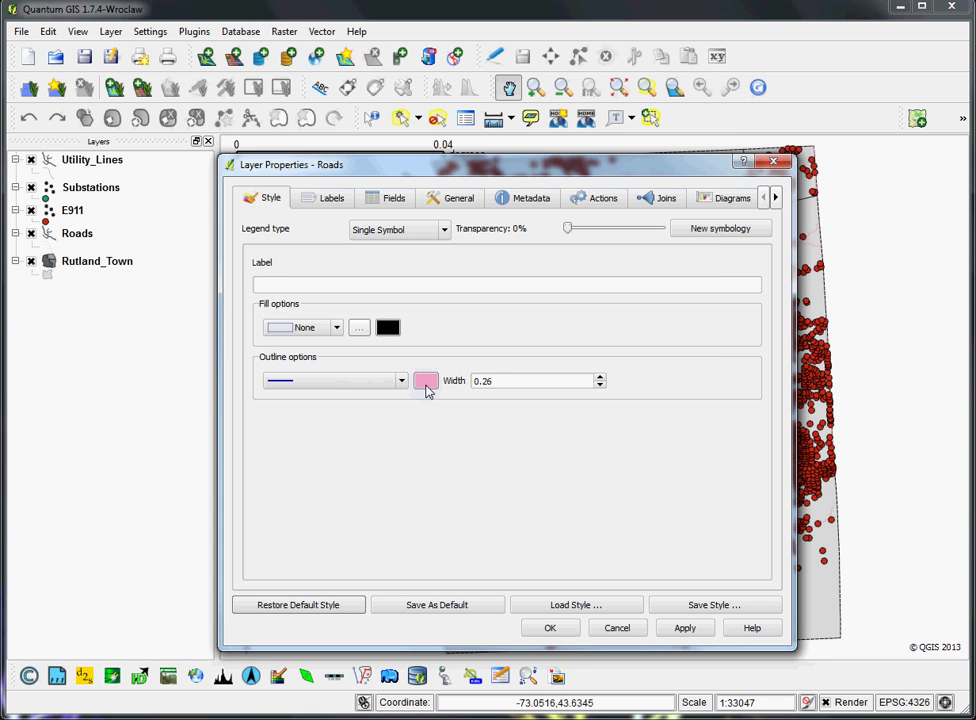
{"action": "left_click", "coordinate": [426, 383]}
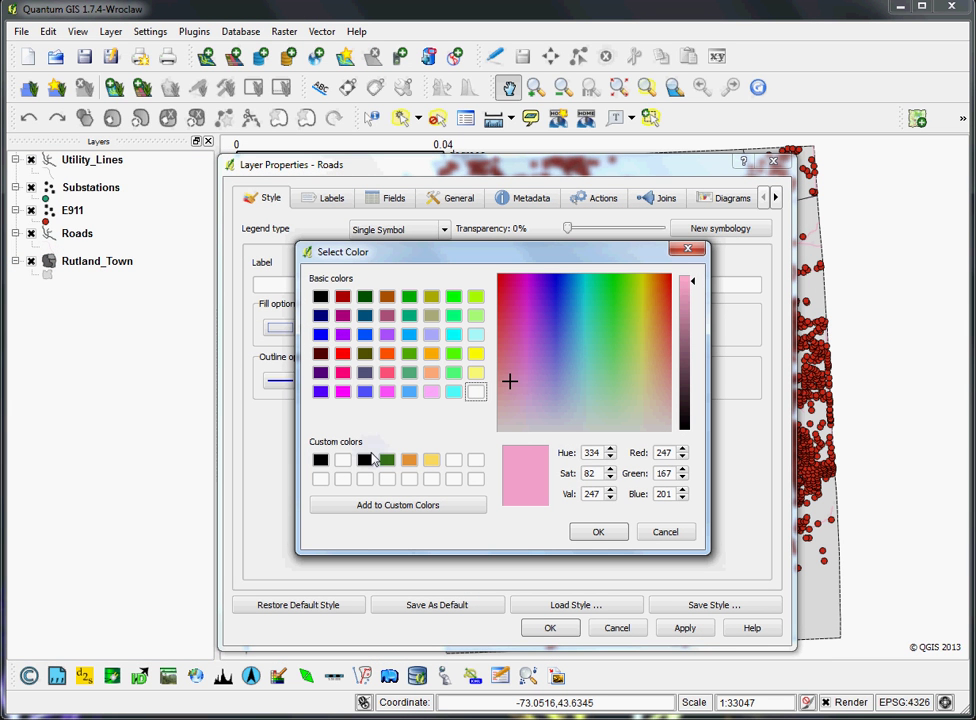
{"action": "left_click", "coordinate": [322, 460]}
{"action": "left_click_drag", "start_coordinate": [693, 436], "coordinate": [693, 349]}
{"action": "left_click", "coordinate": [597, 531]}
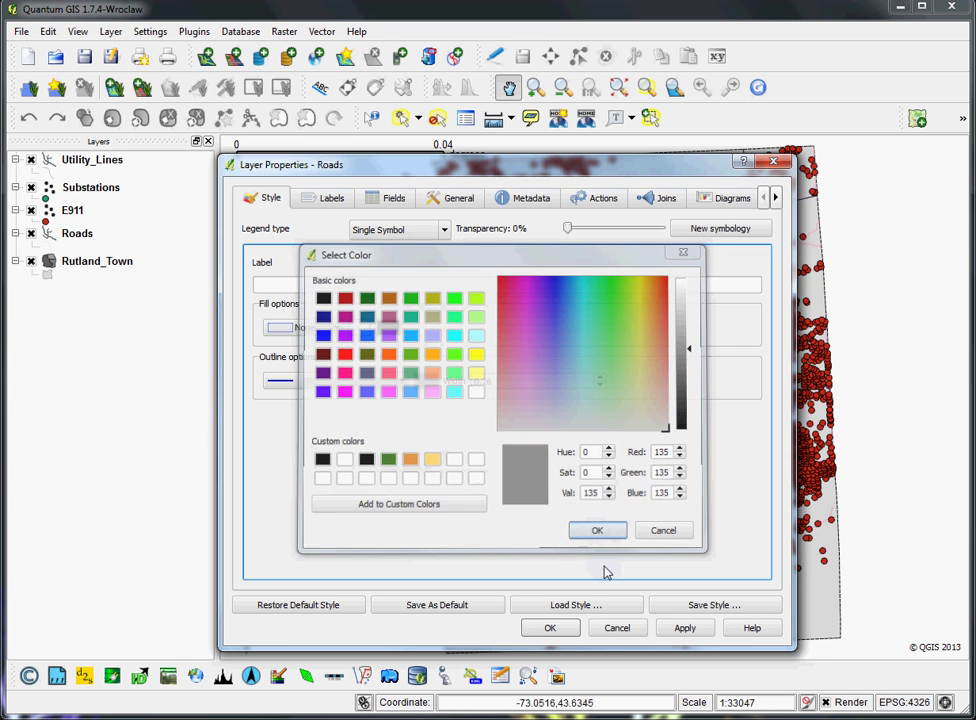
{"action": "left_click", "coordinate": [551, 628]}
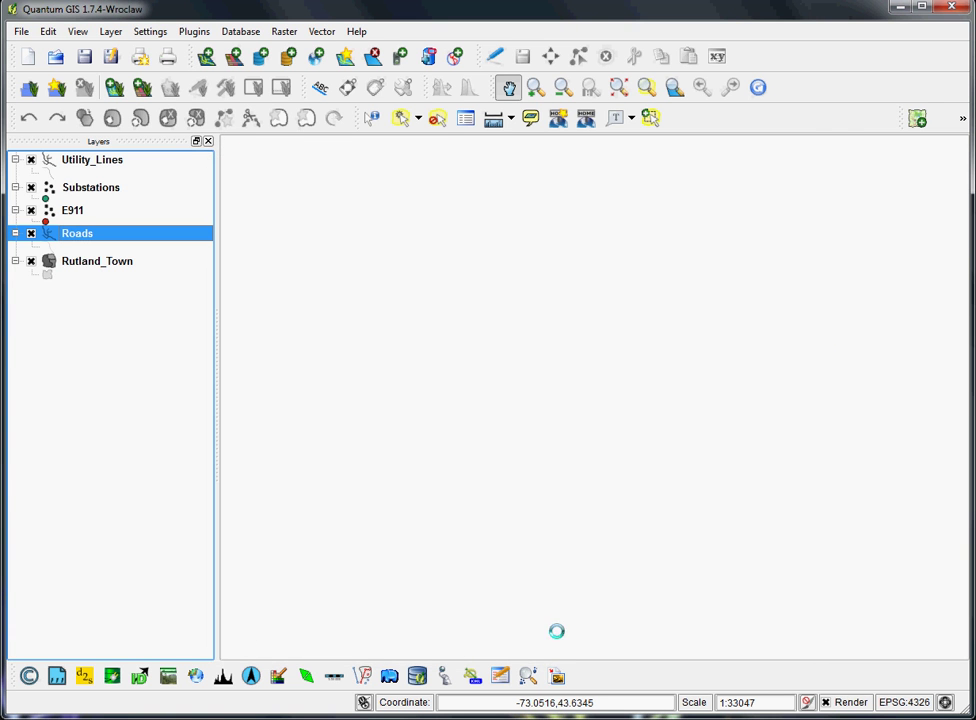
Switch the E911 point symbol to square markers of size 0.2
{"action": "double_click", "coordinate": [47, 210]}
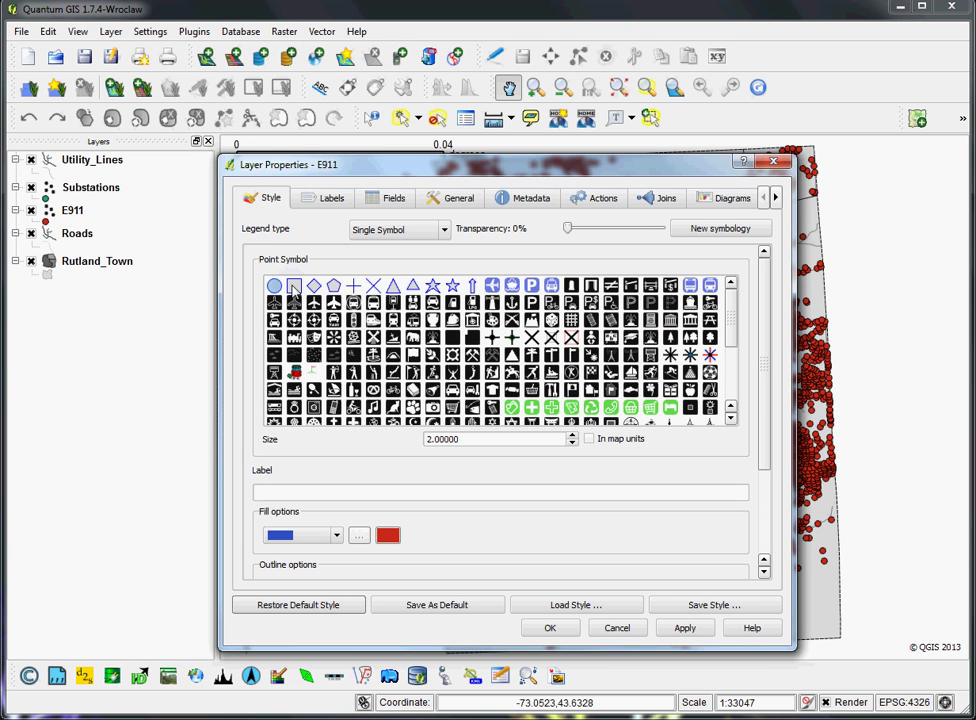
{"action": "left_click", "coordinate": [293, 288]}
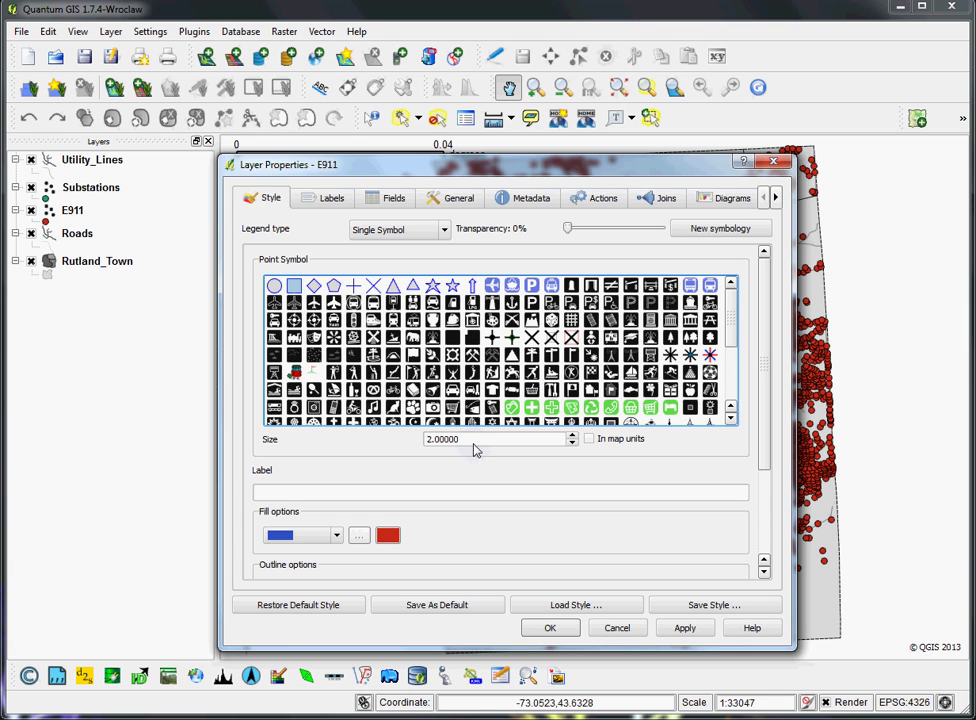
{"action": "left_click_drag", "start_coordinate": [477, 440], "coordinate": [367, 428]}
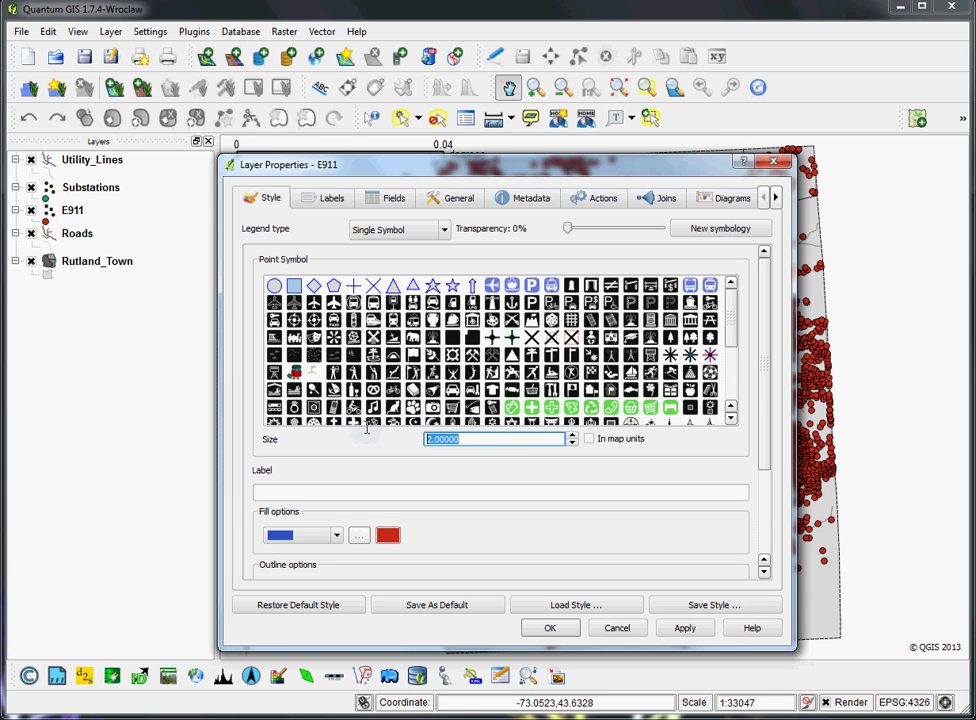
{"action": "type", "text": "0.2"}
{"action": "left_click", "coordinate": [532, 627]}
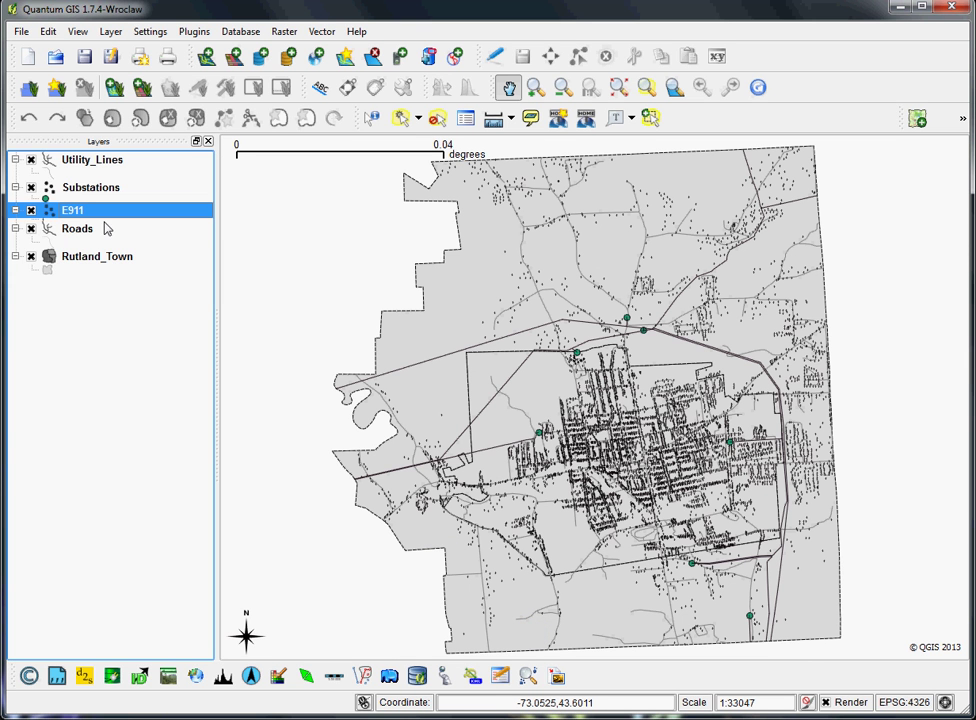
Give Substations a house-shaped symbol at size 5 and move the layer to the top of the list
{"action": "double_click", "coordinate": [49, 189]}
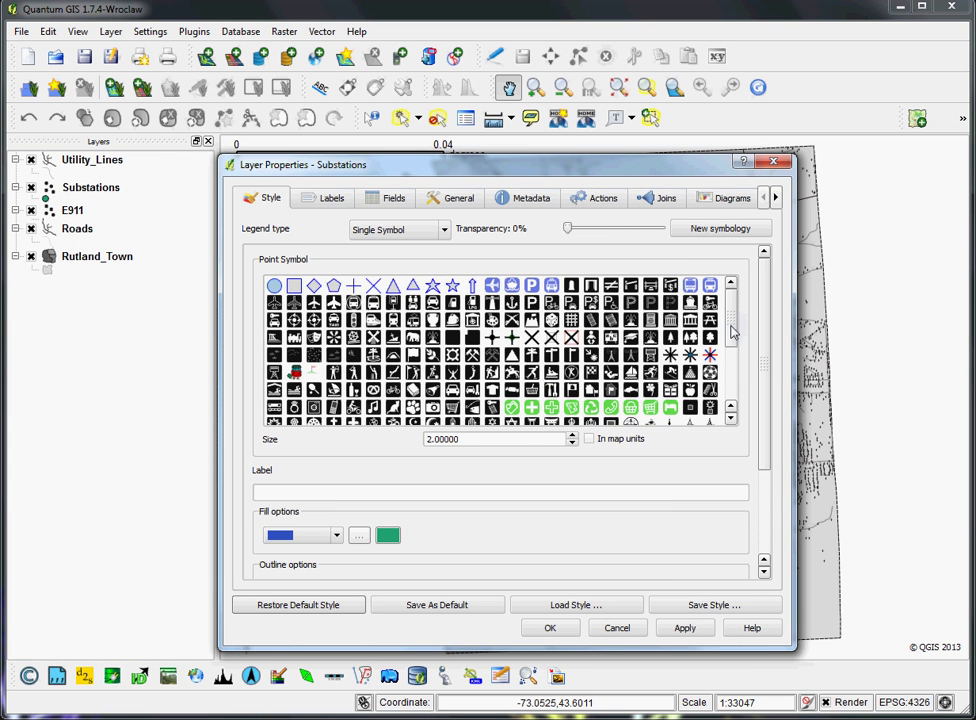
{"action": "left_click_drag", "start_coordinate": [734, 327], "coordinate": [734, 388]}
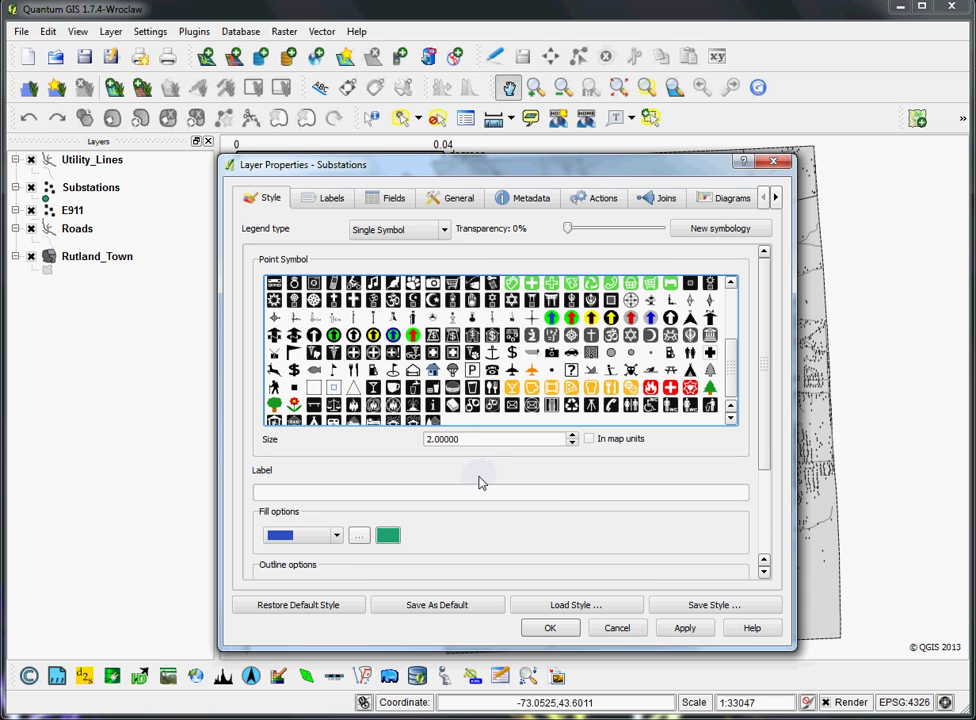
{"action": "left_click", "coordinate": [487, 442]}
{"action": "left_click_drag", "start_coordinate": [487, 441], "coordinate": [362, 435]}
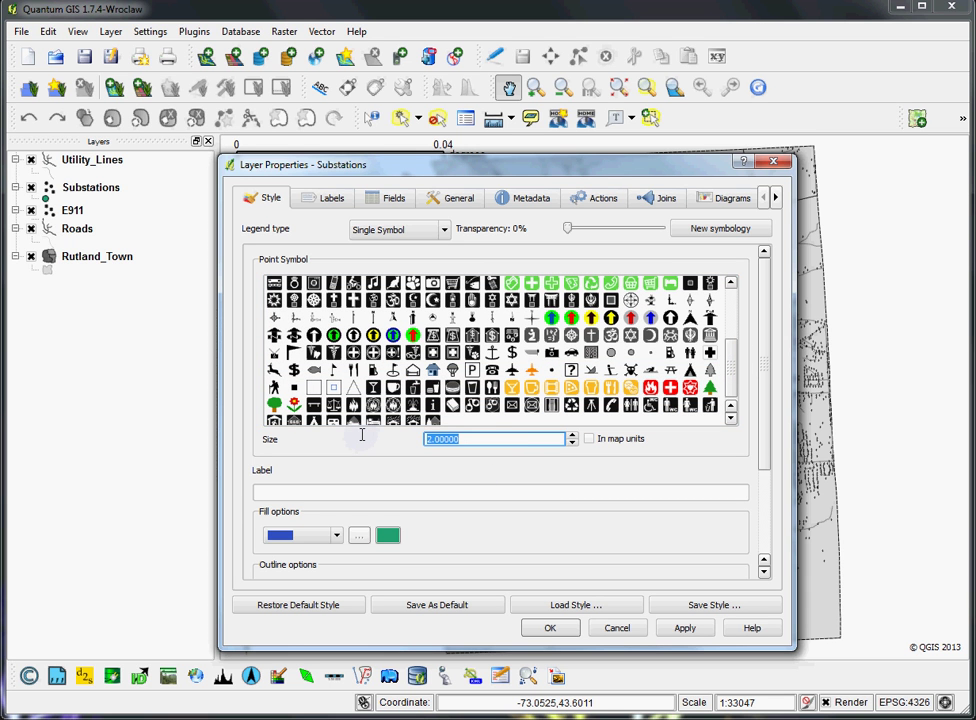
{"action": "type", "text": "5"}
{"action": "left_click", "coordinate": [551, 628]}
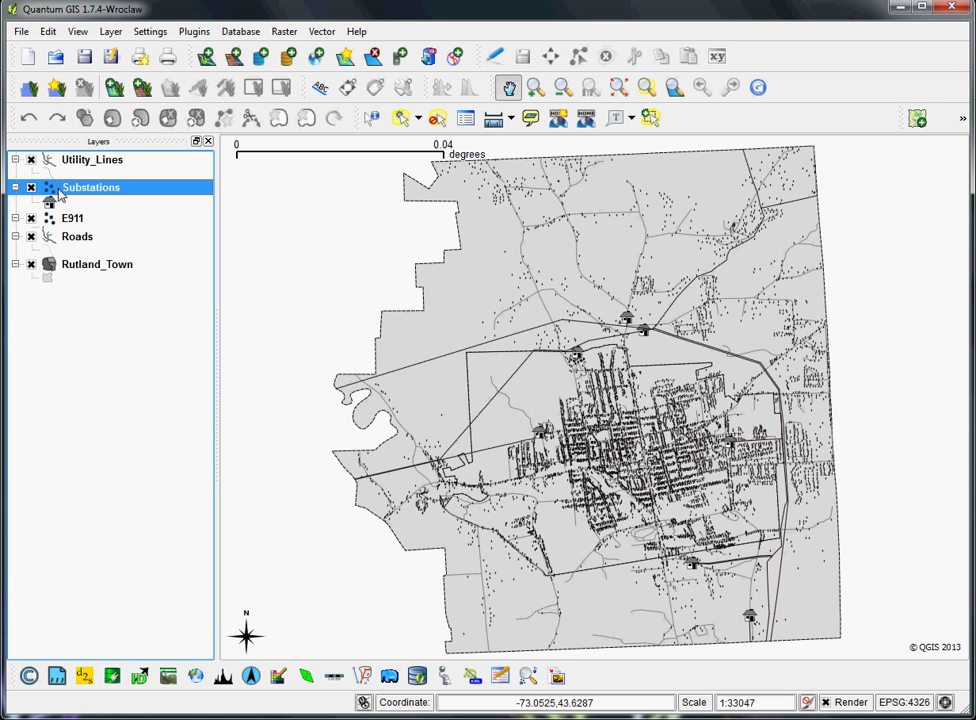
{"action": "left_click_drag", "start_coordinate": [48, 198], "coordinate": [56, 152]}
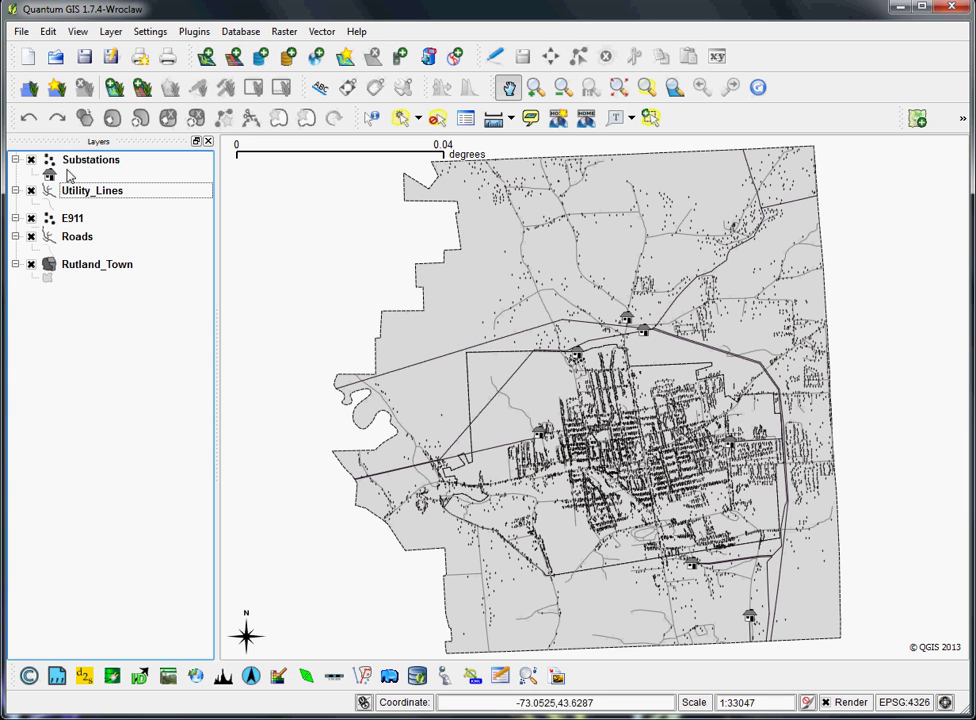
{"action": "left_click_drag", "start_coordinate": [83, 163], "coordinate": [58, 157]}
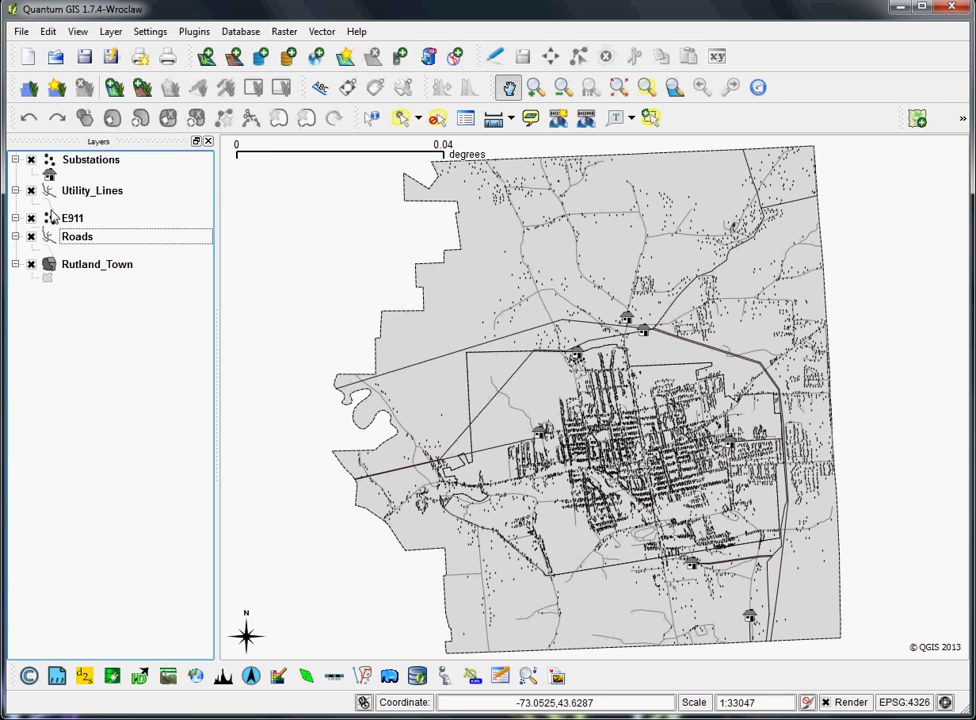
Draw the Utility_Lines layer in yellow with a line width of 0.4
{"action": "double_click", "coordinate": [50, 190]}
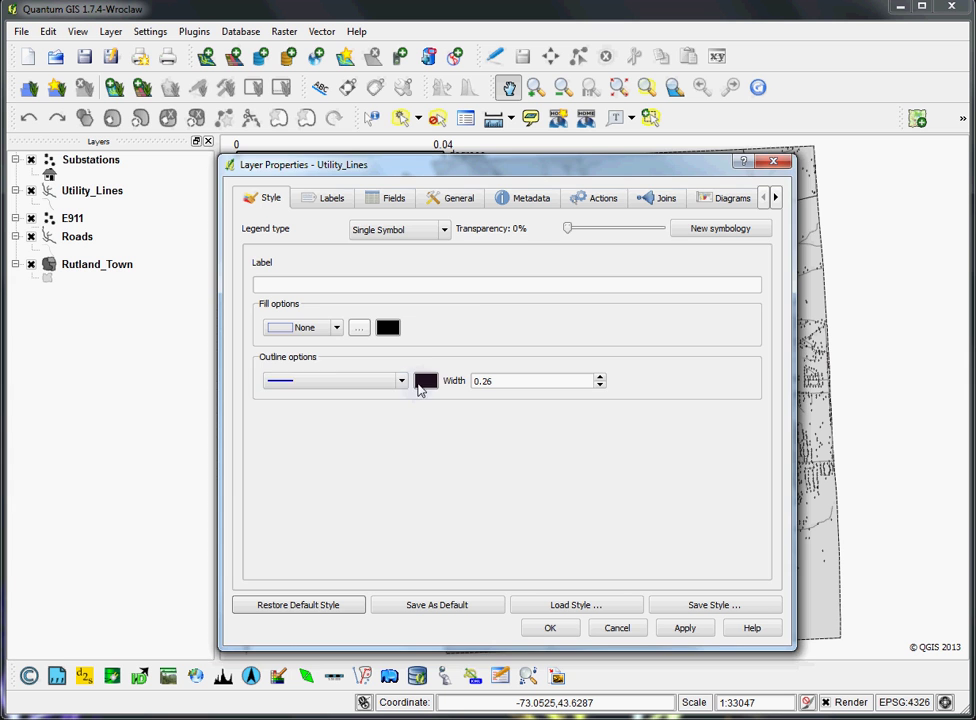
{"action": "left_click", "coordinate": [424, 381]}
{"action": "left_click", "coordinate": [475, 372]}
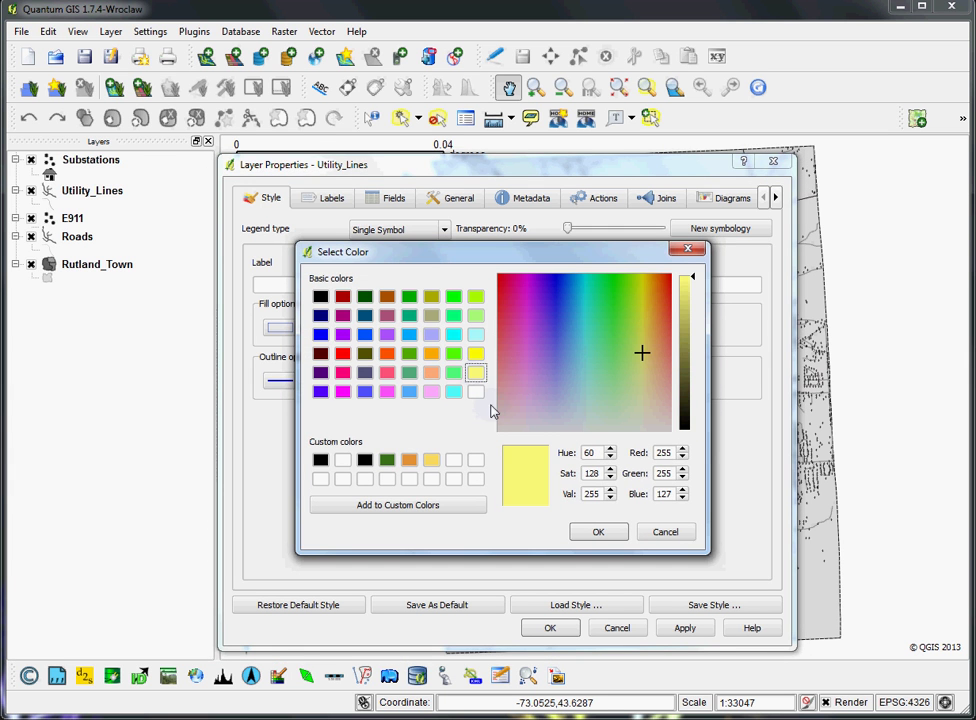
{"action": "left_click", "coordinate": [597, 531]}
{"action": "left_click_drag", "start_coordinate": [523, 392], "coordinate": [436, 384]}
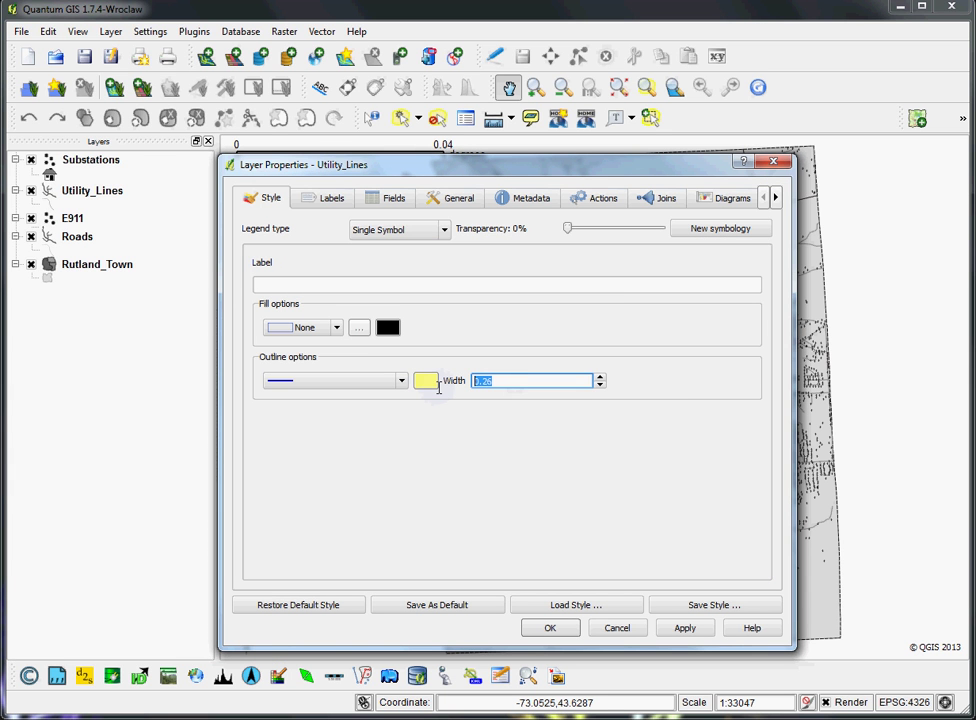
{"action": "type", "text": "0.4"}
{"action": "left_click", "coordinate": [557, 630]}
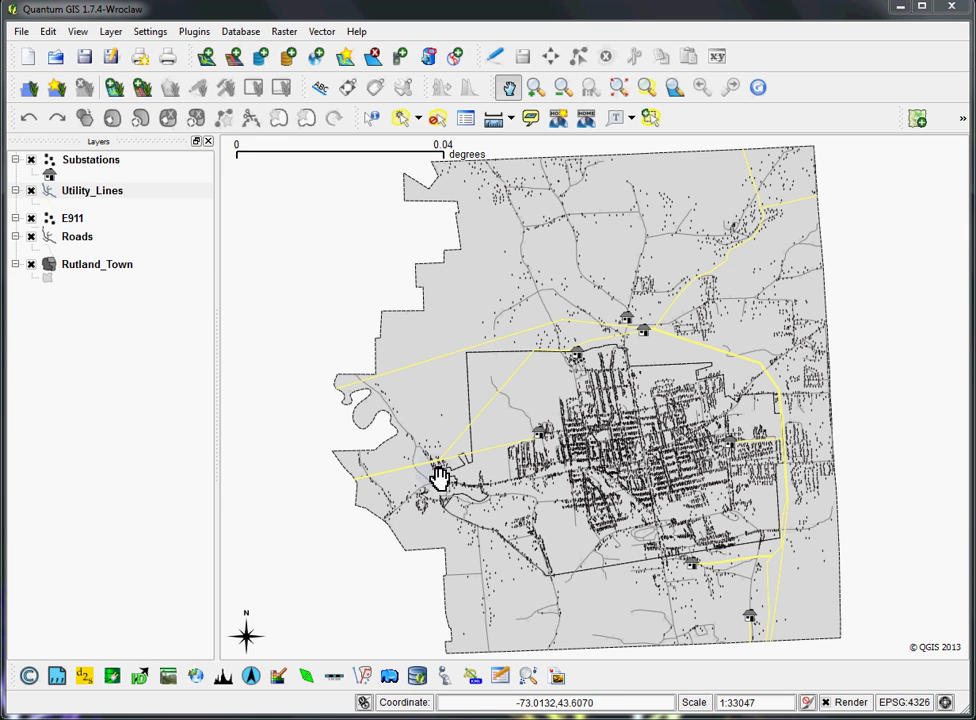
Start a new print composer, Composer 1, and move and enlarge its window
{"action": "left_click", "coordinate": [20, 33]}
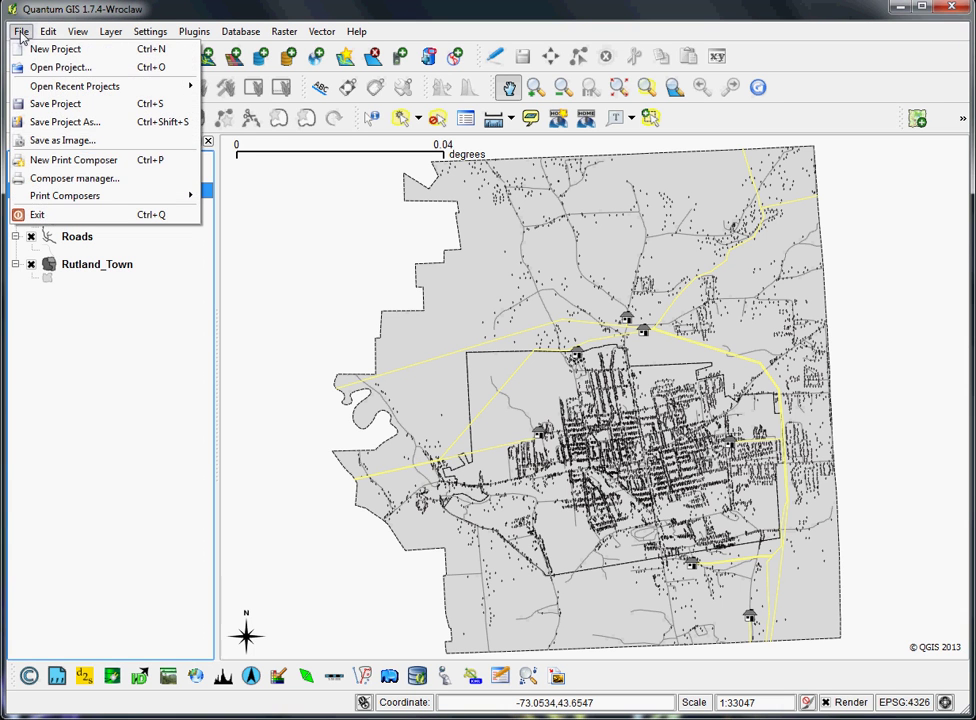
{"action": "left_click", "coordinate": [82, 161]}
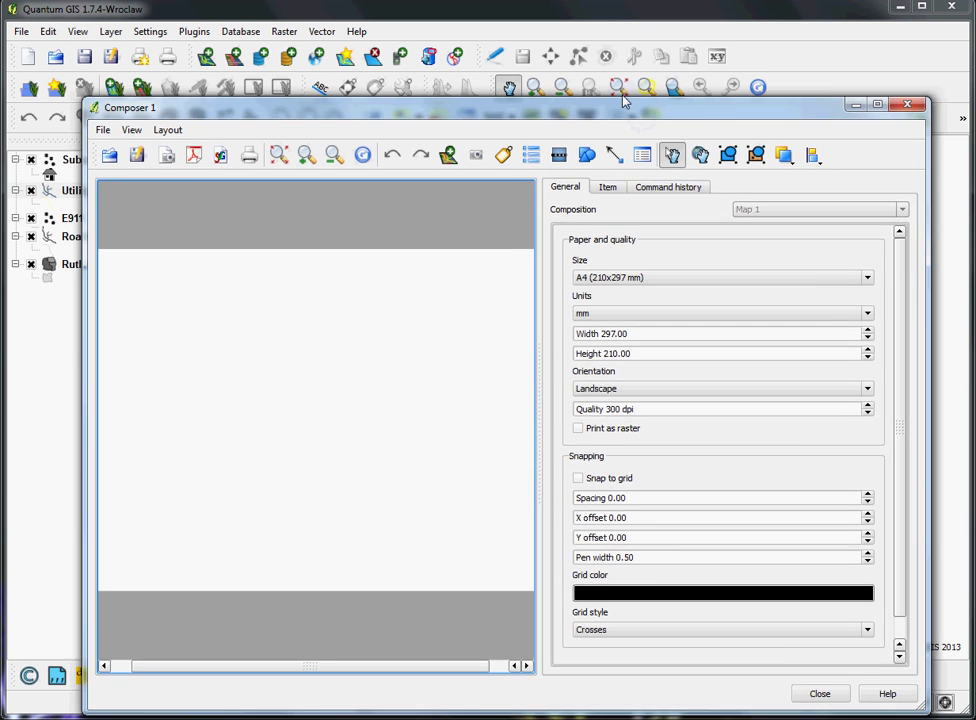
{"action": "left_click_drag", "start_coordinate": [623, 100], "coordinate": [575, 41]}
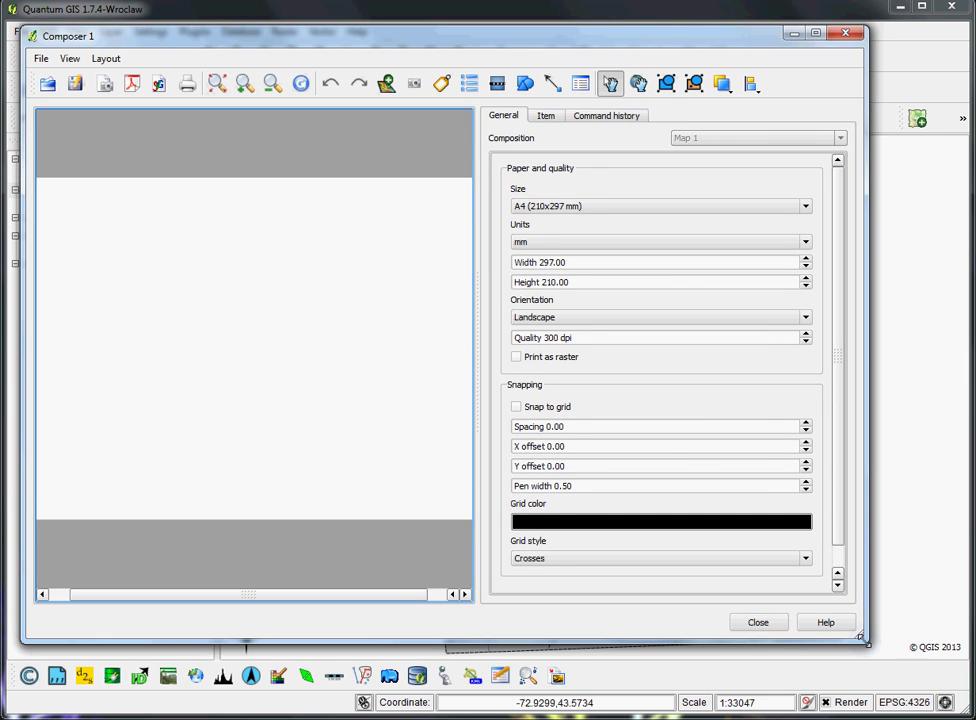
{"action": "left_click_drag", "start_coordinate": [866, 641], "coordinate": [941, 689]}
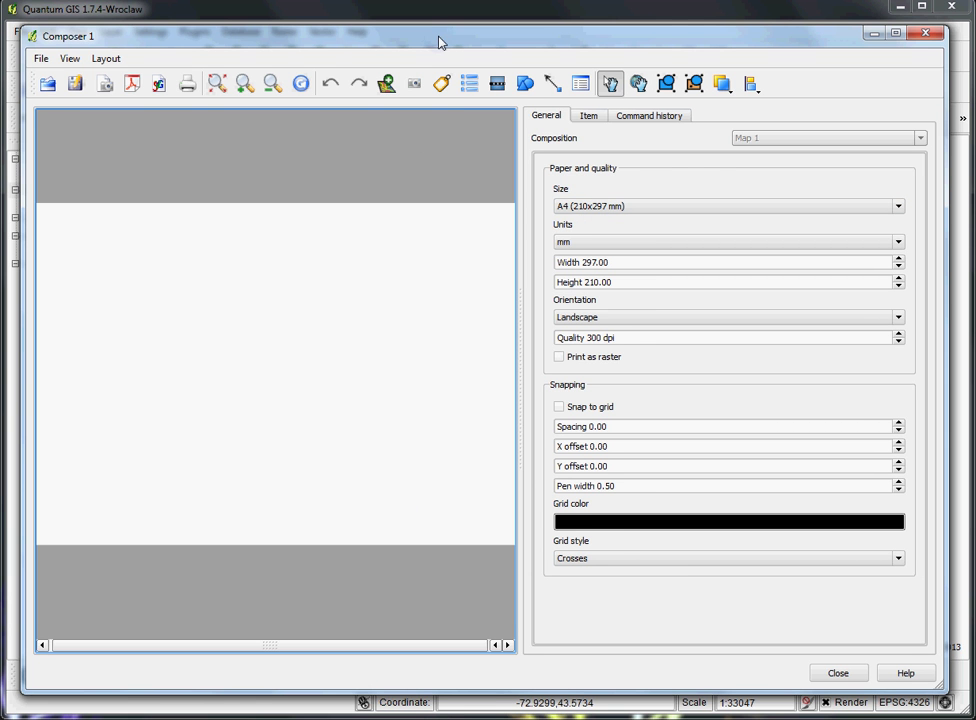
{"action": "mouse_move", "coordinate": [438, 42]}
{"action": "left_mouse_down"}
{"action": "mouse_move", "coordinate": [549, 578]}
{"action": "mouse_move", "coordinate": [560, 719]}
{"action": "mouse_move", "coordinate": [558, 665]}
{"action": "mouse_move", "coordinate": [425, 78]}
{"action": "mouse_move", "coordinate": [445, 36]}
{"action": "left_mouse_up"}
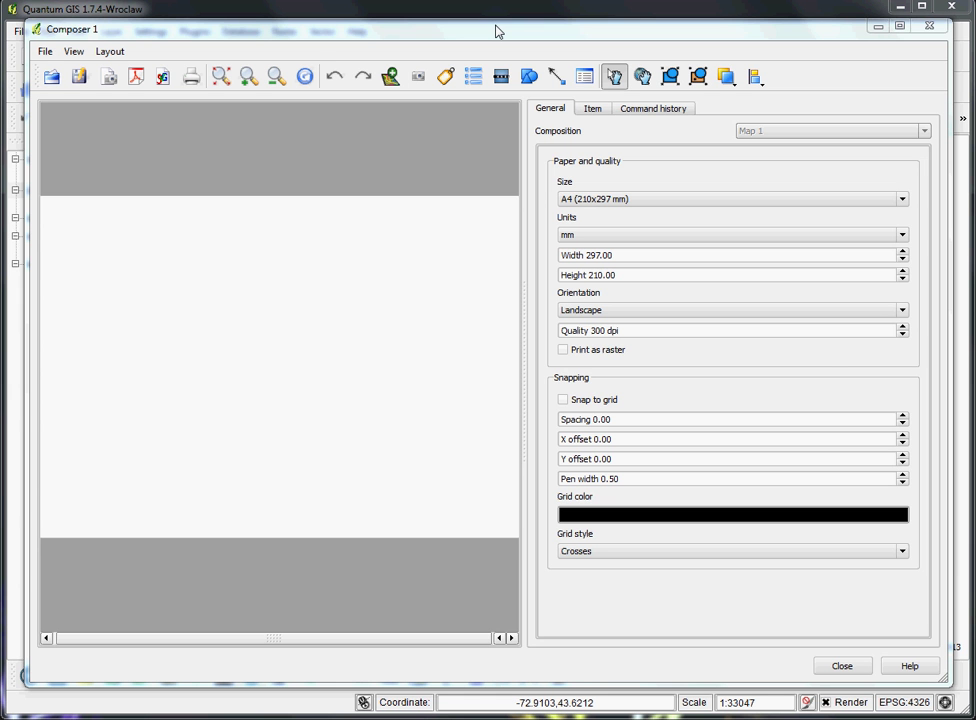
Minimise Composer 1 to return to the styled Rutland map with north arrow and scale bar
{"action": "left_click", "coordinate": [876, 28]}
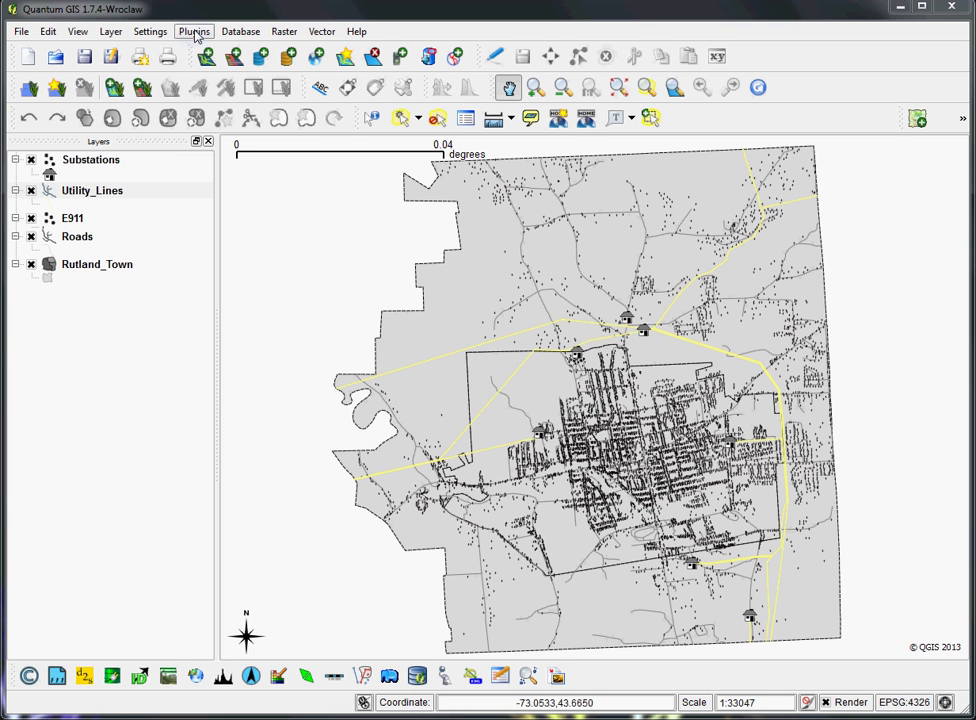
Bring up Project Properties on the CRS settings and inspect the current projection definition
{"action": "left_click", "coordinate": [152, 33]}
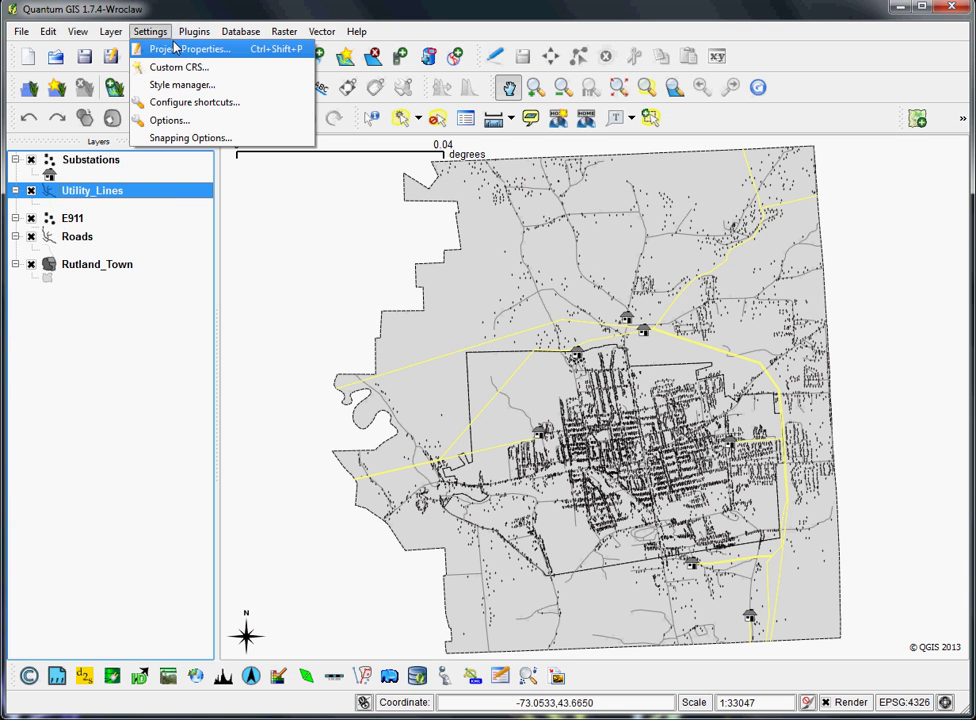
{"action": "left_click", "coordinate": [187, 50]}
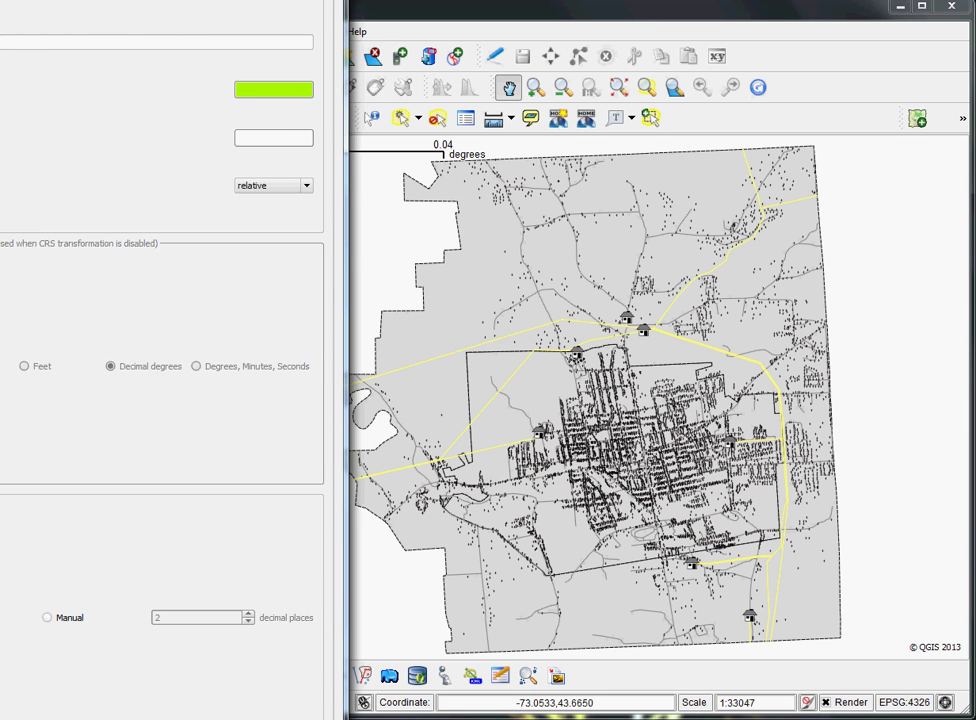
{"action": "left_click_drag", "start_coordinate": [10, 2], "coordinate": [484, 39]}
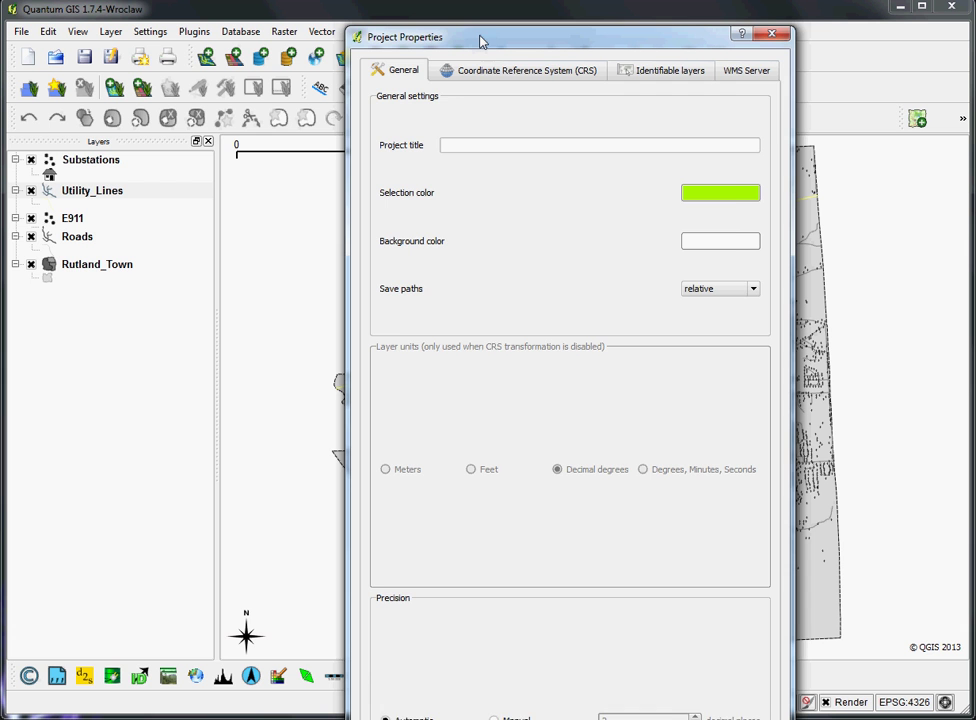
{"action": "left_click", "coordinate": [508, 80]}
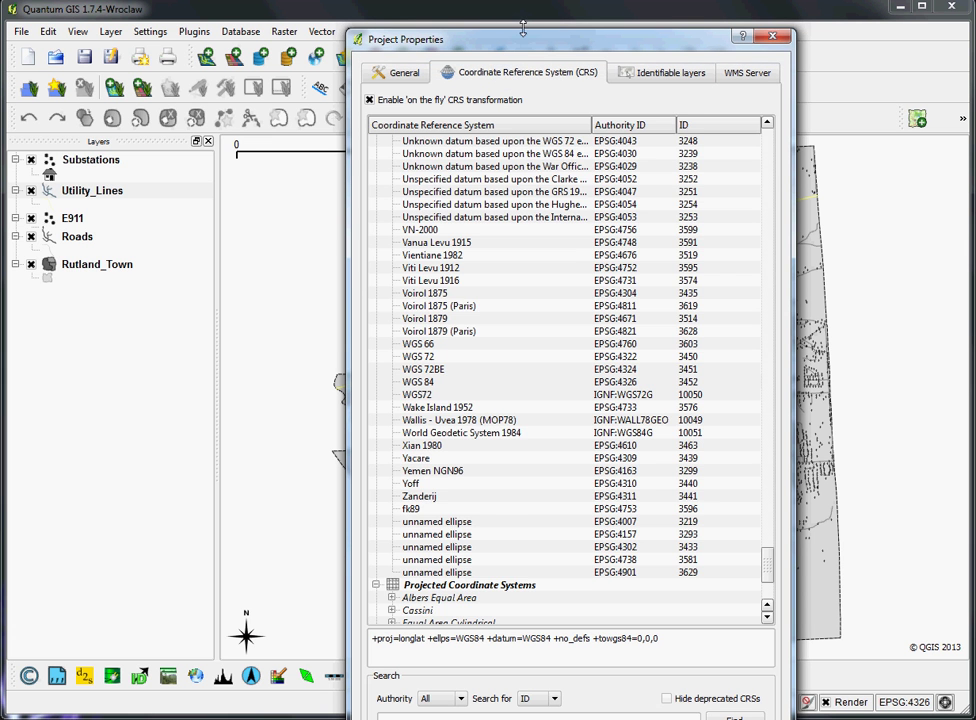
{"action": "left_click_drag", "start_coordinate": [545, 44], "coordinate": [521, 45]}
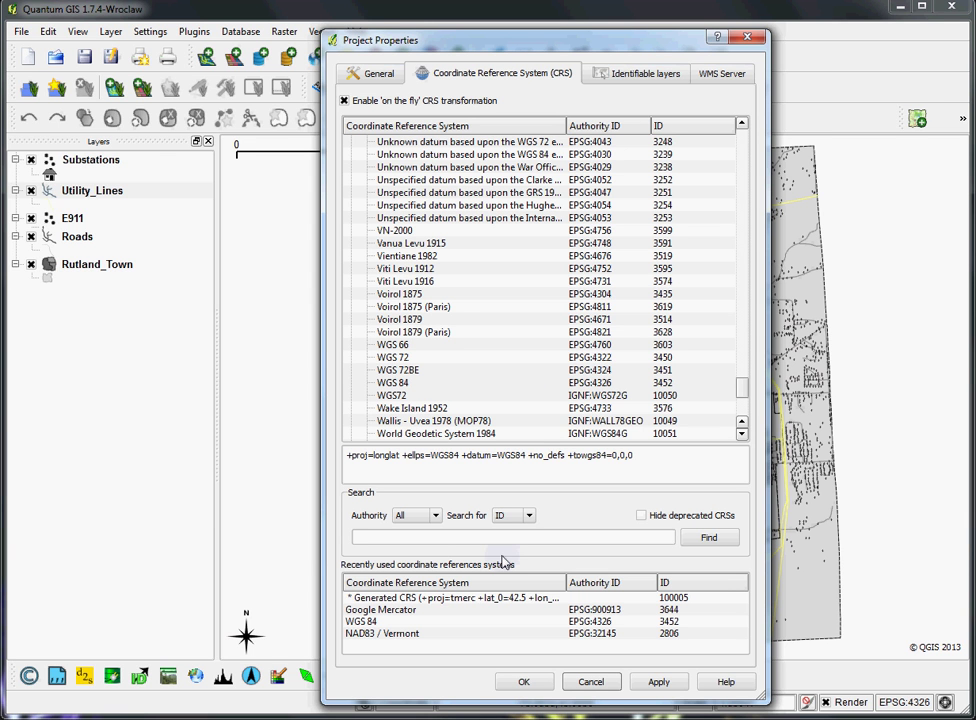
{"action": "left_click_drag", "start_coordinate": [493, 455], "coordinate": [527, 453]}
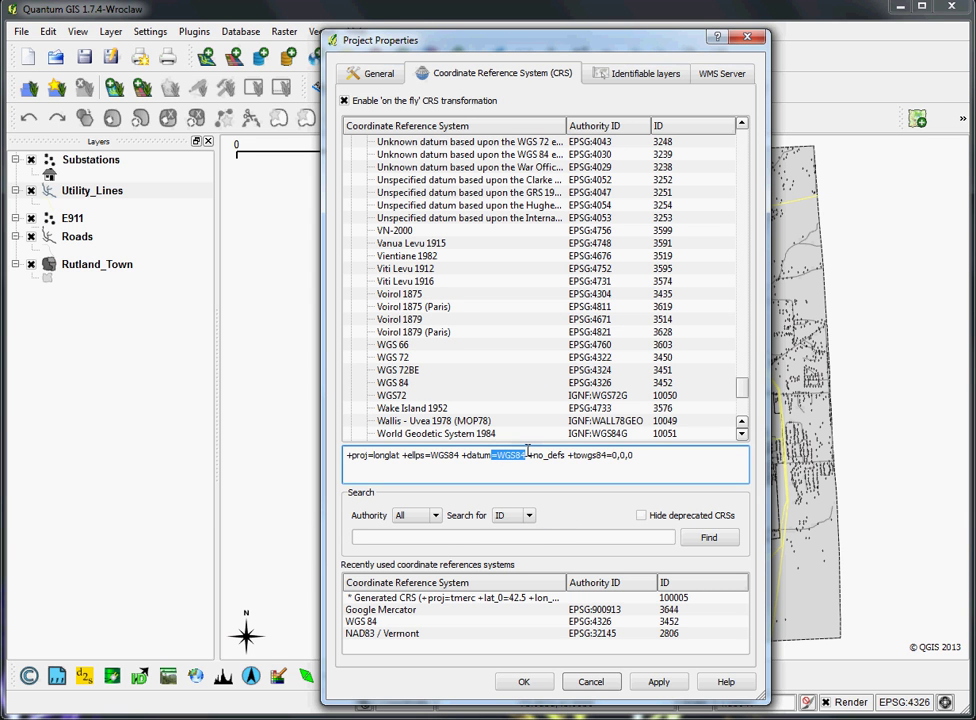
Search the coordinate systems by name for 'Vermont'
{"action": "left_click", "coordinate": [530, 516]}
{"action": "left_click", "coordinate": [506, 530]}
{"action": "left_click", "coordinate": [504, 538]}
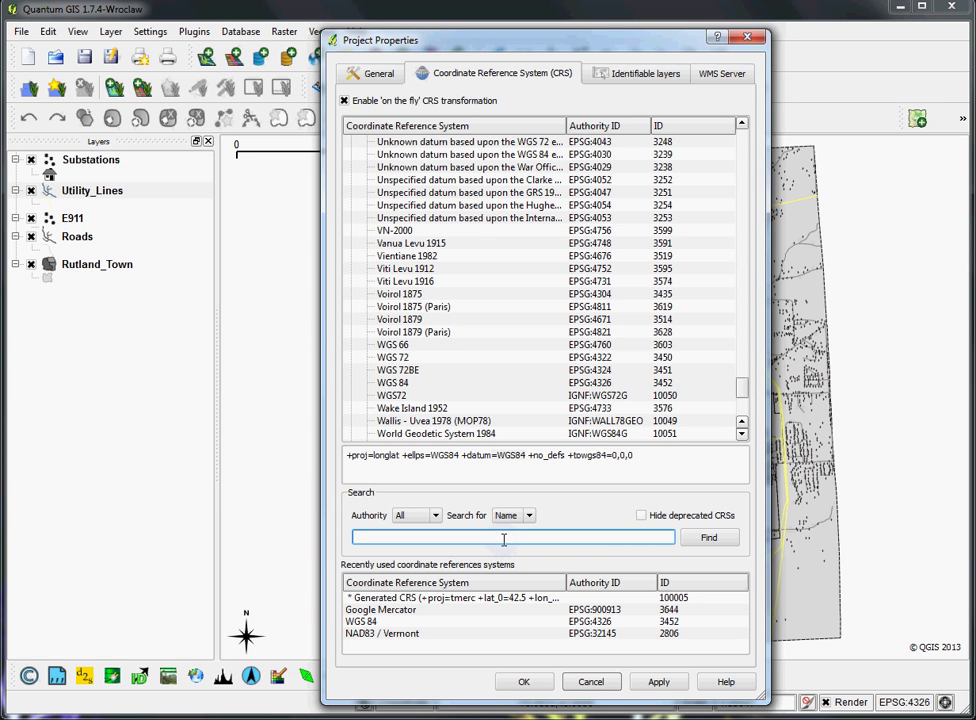
{"action": "type", "text": "Vermont"}
{"action": "left_click", "coordinate": [710, 540]}
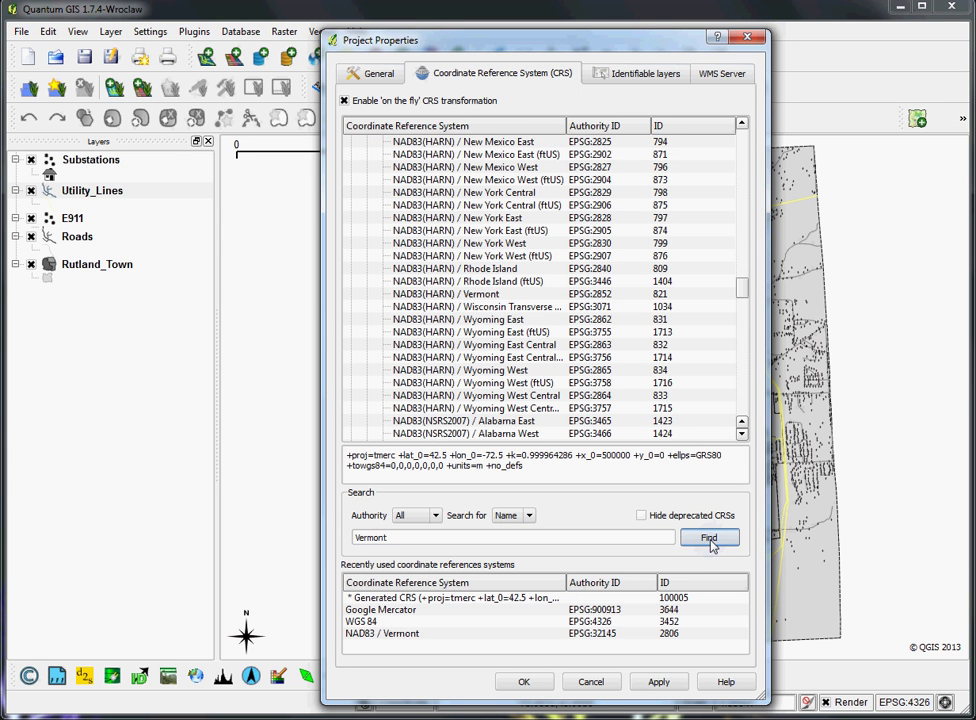
Select NAD83 / Vermont (EPSG:32145) as the project CRS and apply it
{"action": "left_click", "coordinate": [425, 296]}
{"action": "scroll", "coordinate": [430, 300], "scroll_direction": "up", "scroll_amount": 5}
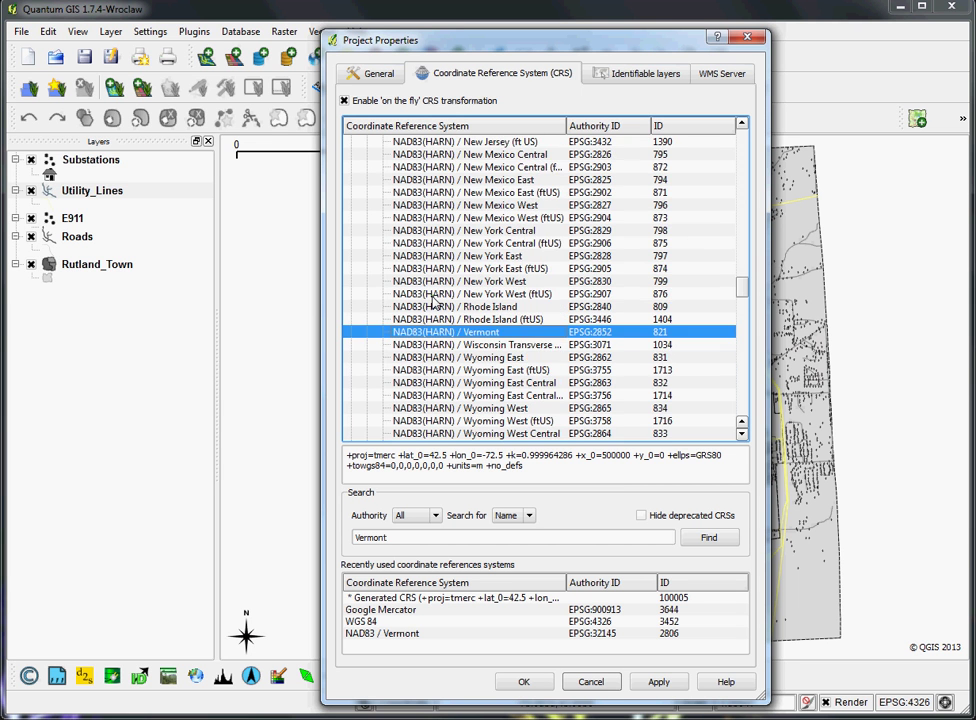
{"action": "scroll", "coordinate": [434, 303], "scroll_direction": "up", "scroll_amount": 20}
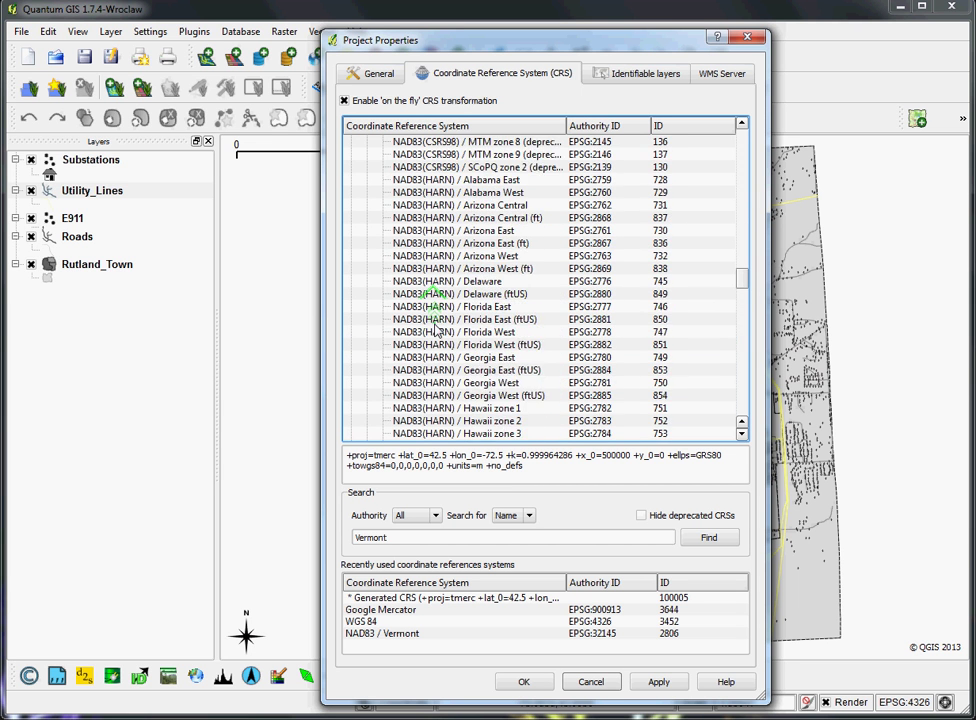
{"action": "scroll", "coordinate": [438, 355], "scroll_direction": "up", "scroll_amount": 6}
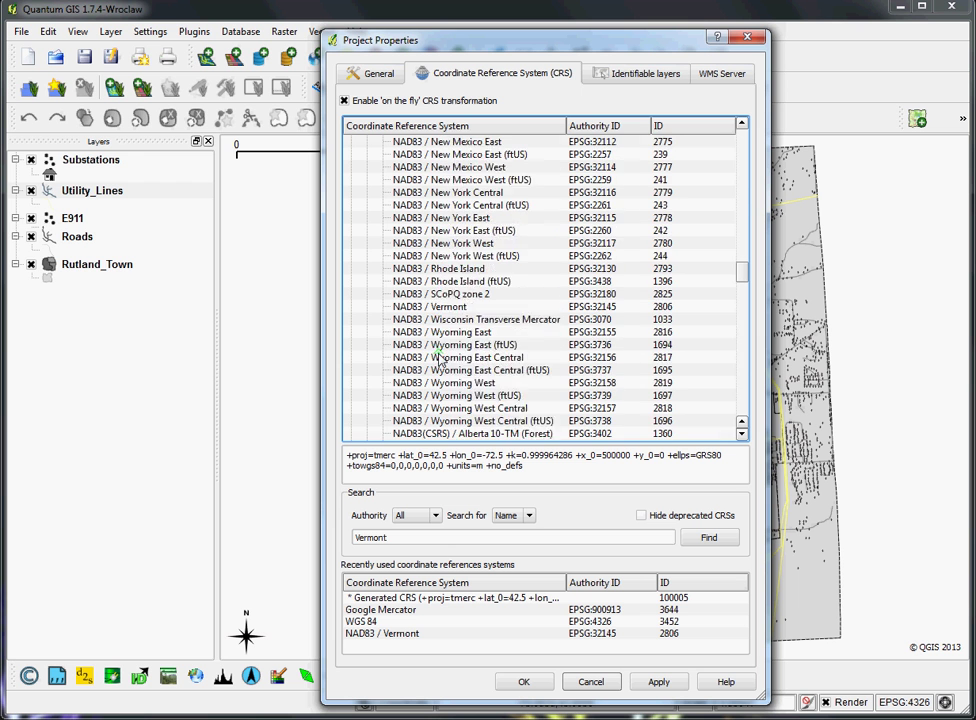
{"action": "scroll", "coordinate": [408, 371], "scroll_direction": "down", "scroll_amount": 7}
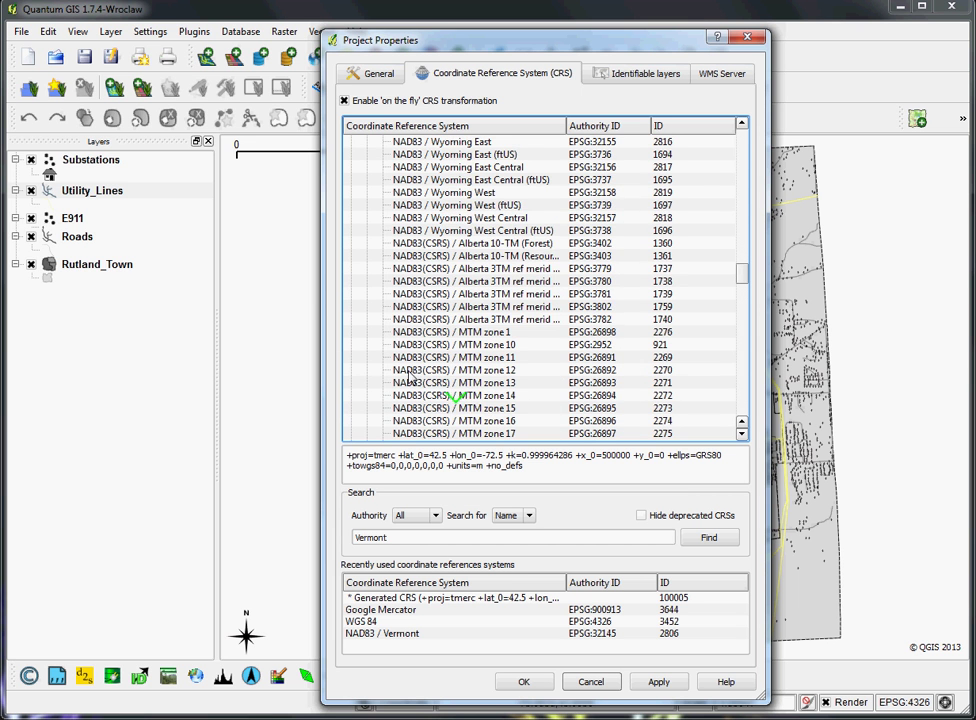
{"action": "scroll", "coordinate": [430, 378], "scroll_direction": "down", "scroll_amount": 8}
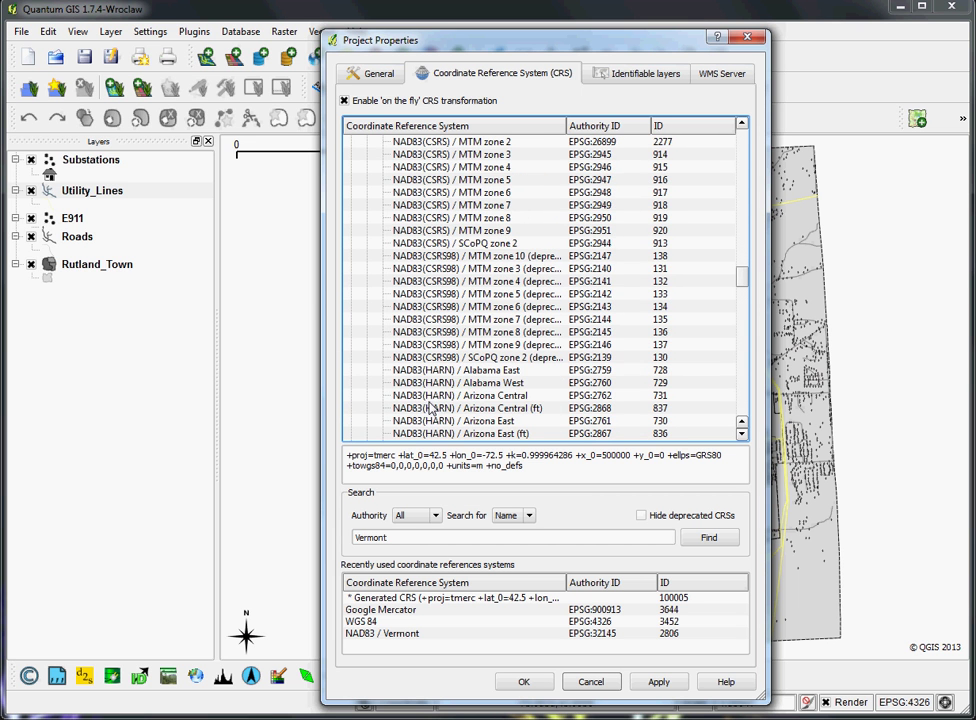
{"action": "scroll", "coordinate": [440, 405], "scroll_direction": "up", "scroll_amount": 8}
{"action": "scroll", "coordinate": [436, 405], "scroll_direction": "up", "scroll_amount": 15}
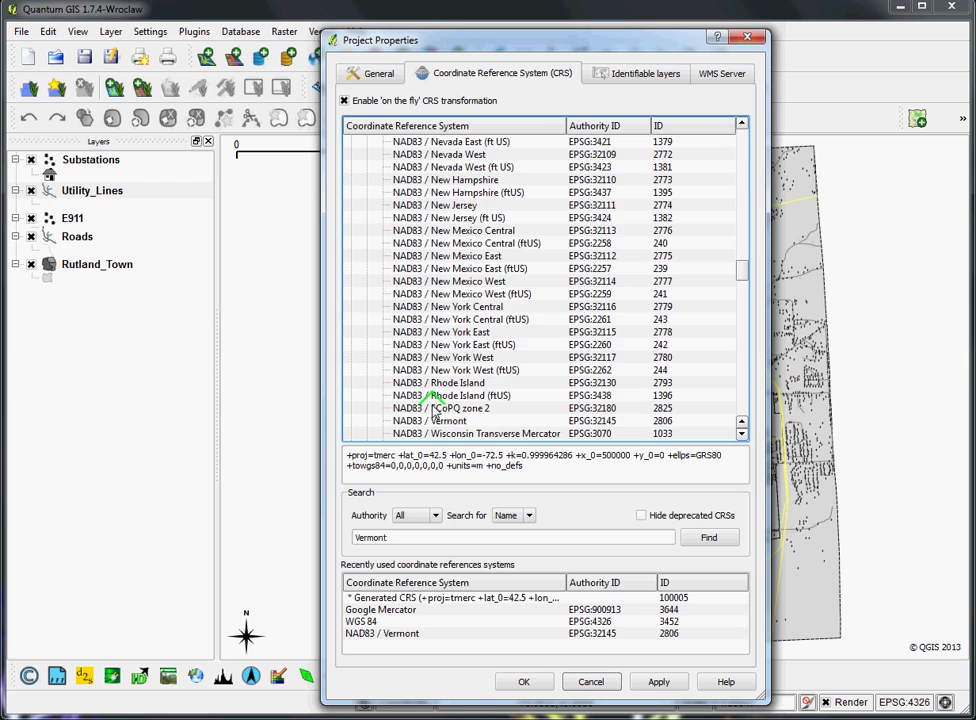
{"action": "scroll", "coordinate": [436, 405], "scroll_direction": "up", "scroll_amount": 6}
{"action": "scroll", "coordinate": [436, 408], "scroll_direction": "down", "scroll_amount": 5}
{"action": "scroll", "coordinate": [434, 410], "scroll_direction": "down", "scroll_amount": 5}
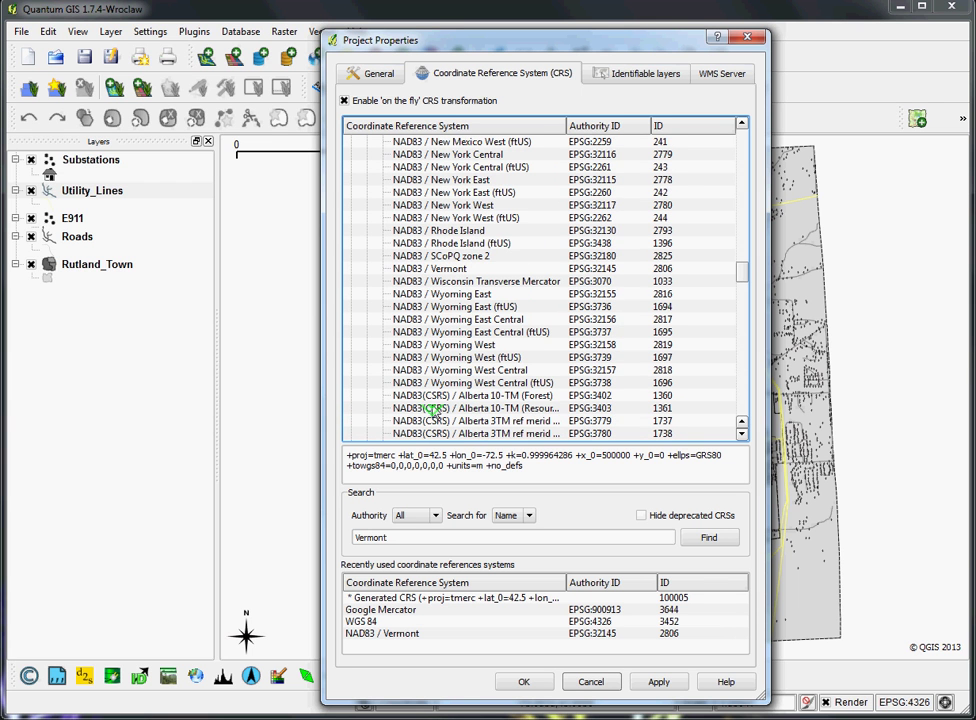
{"action": "left_click", "coordinate": [428, 270]}
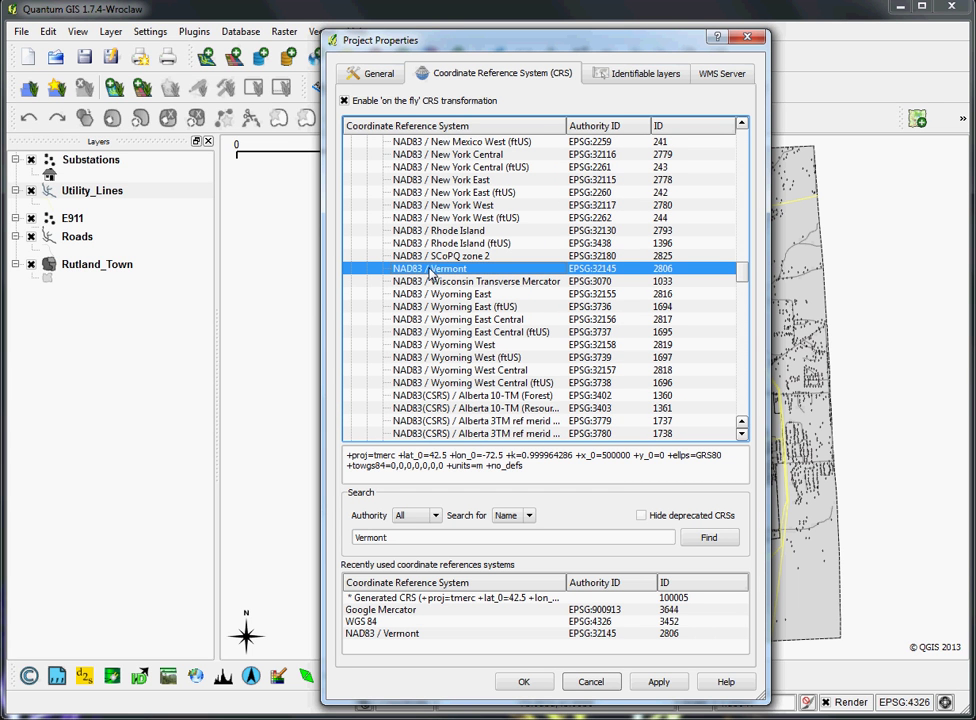
{"action": "left_click", "coordinate": [520, 682]}
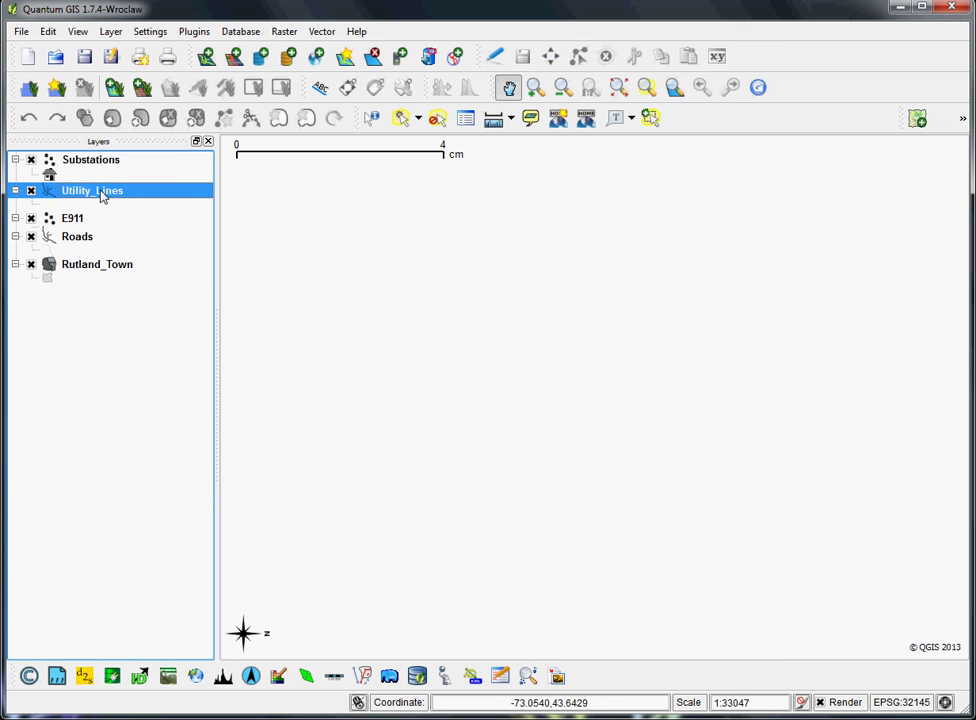
Zoom the map to the full extent of the Rutland_Town layer
{"action": "left_click", "coordinate": [96, 268]}
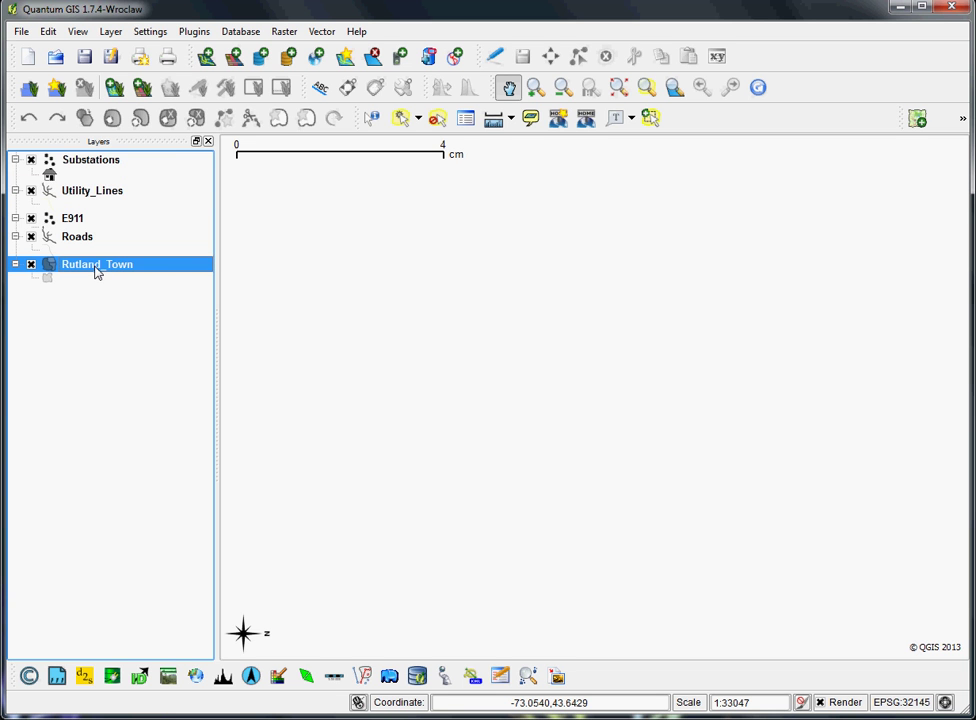
{"action": "right_click", "coordinate": [96, 271]}
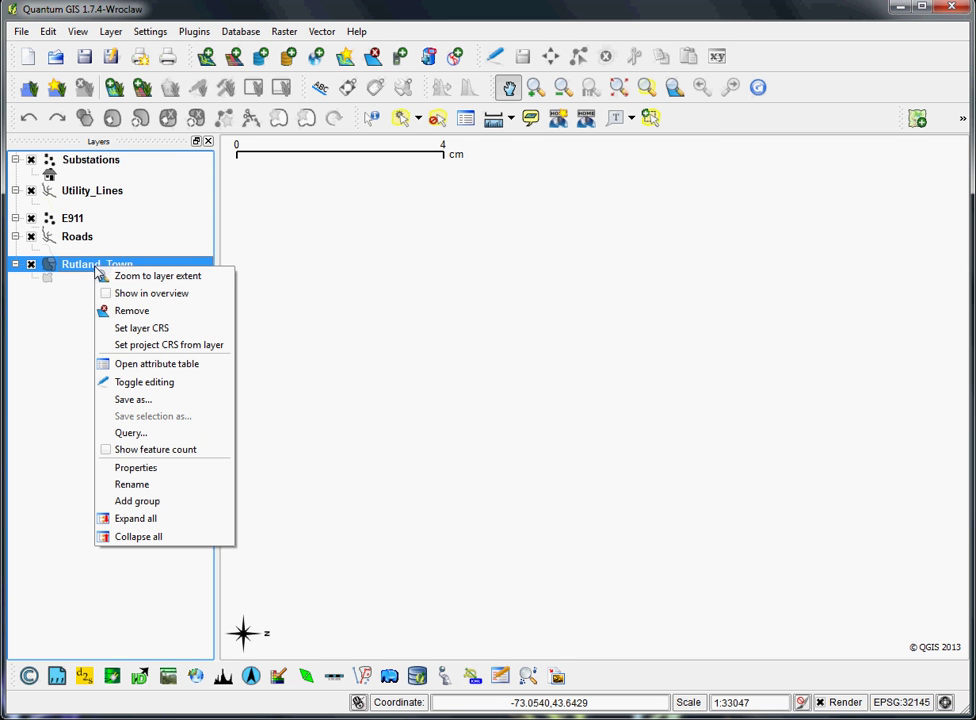
{"action": "left_click", "coordinate": [138, 277]}
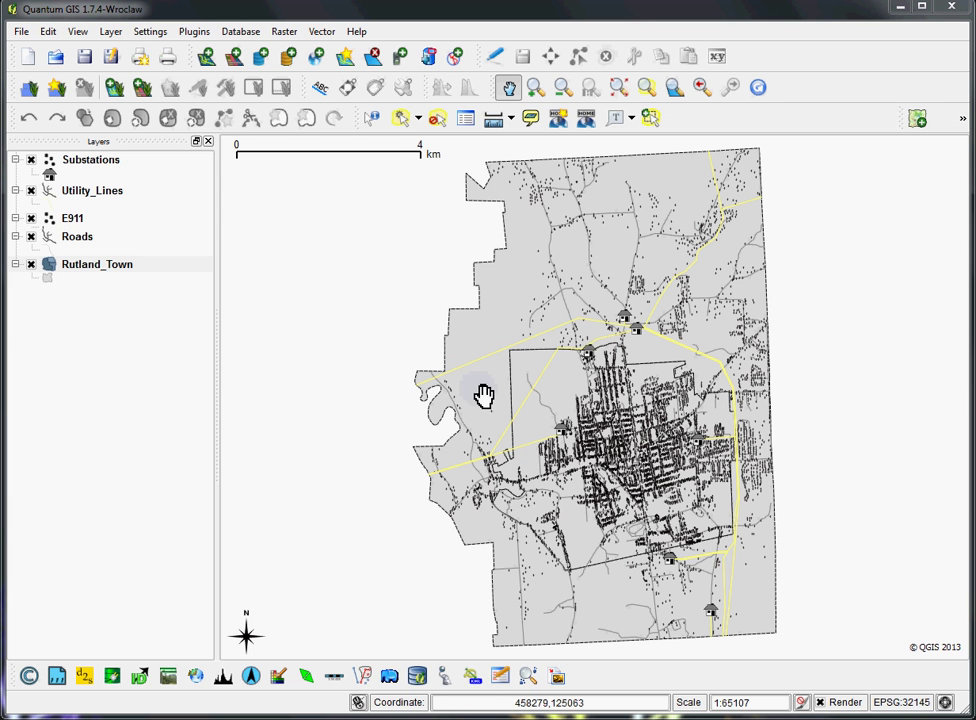
Bring Composer 1 back to the front and reposition its window
{"action": "mouse_move", "coordinate": [578, 719]}
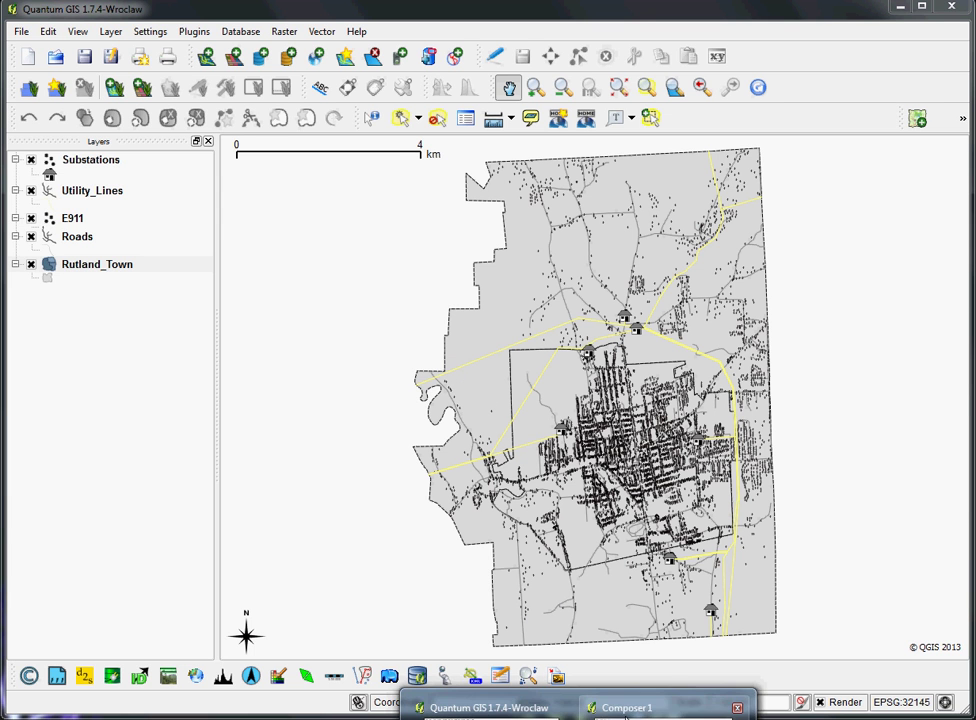
{"action": "left_click", "coordinate": [625, 710]}
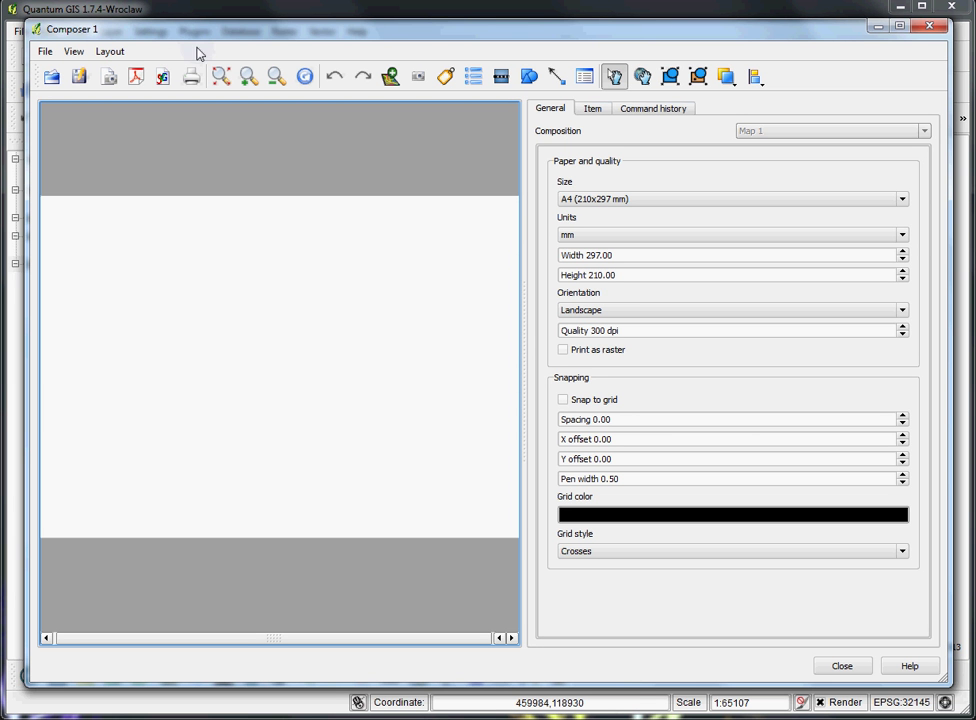
{"action": "left_click_drag", "start_coordinate": [255, 20], "coordinate": [260, 61]}
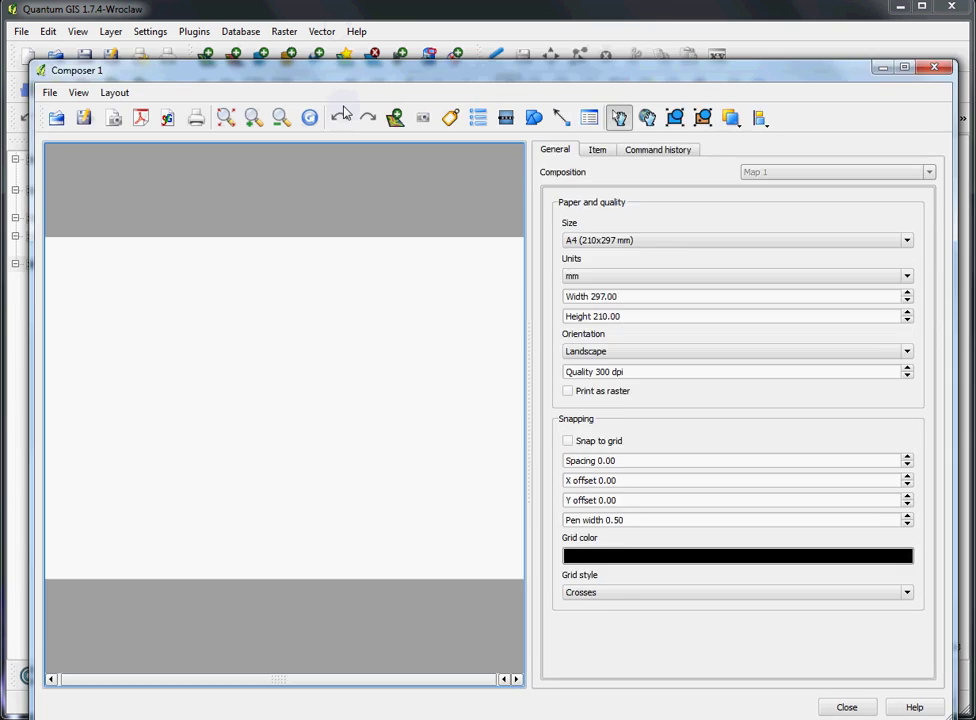
{"action": "left_click_drag", "start_coordinate": [343, 112], "coordinate": [386, 684]}
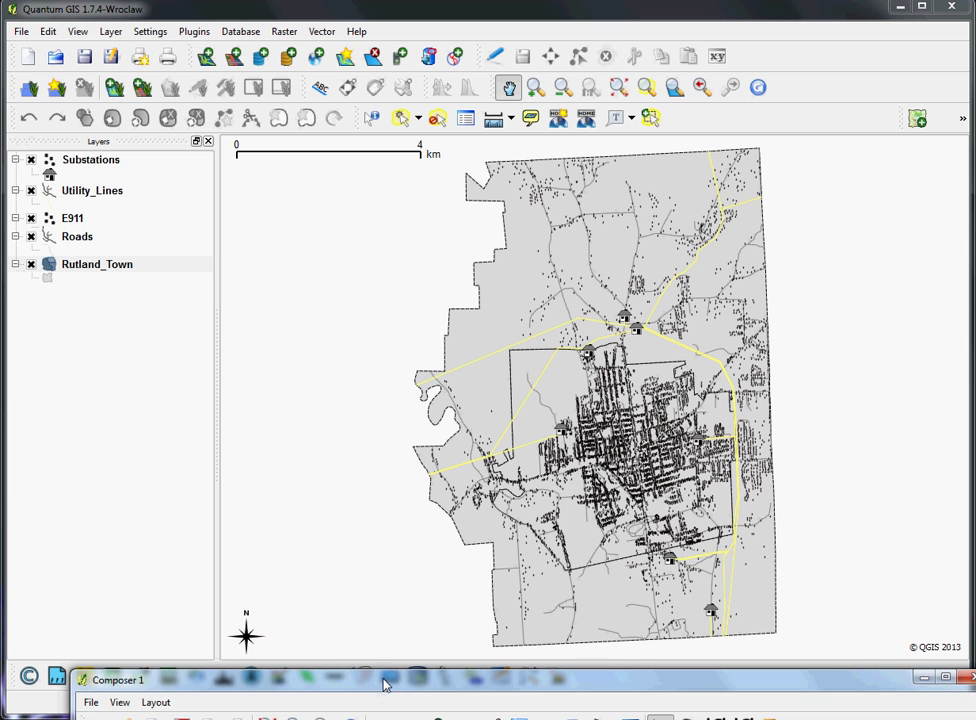
{"action": "left_click_drag", "start_coordinate": [382, 678], "coordinate": [346, 46]}
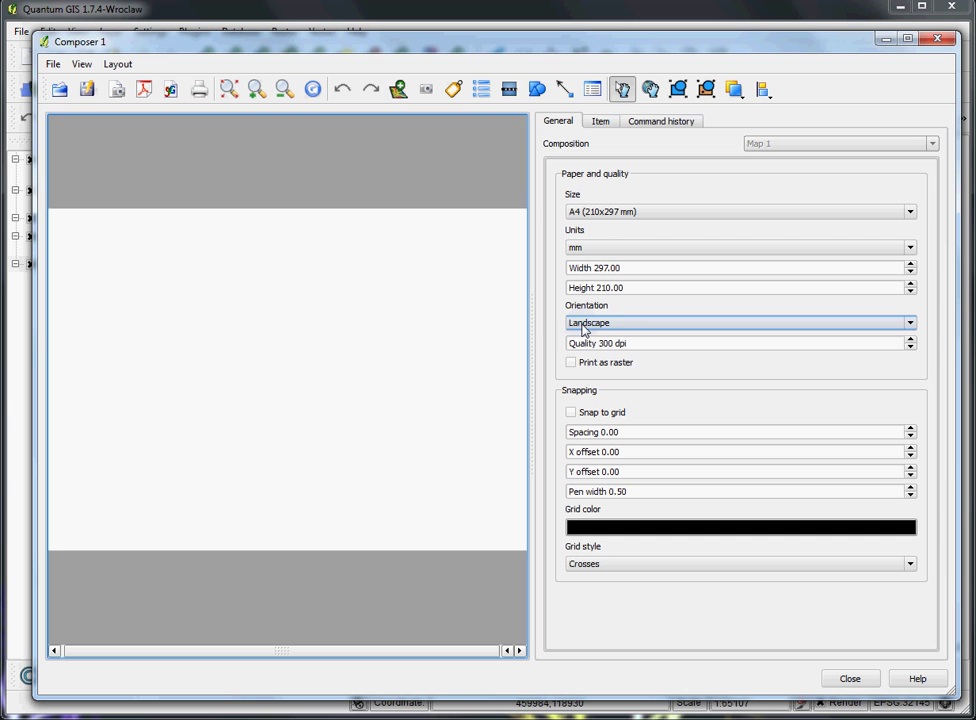
Set the A4 page to Portrait orientation and zoom in on it
{"action": "left_click", "coordinate": [585, 328]}
{"action": "left_click", "coordinate": [585, 349]}
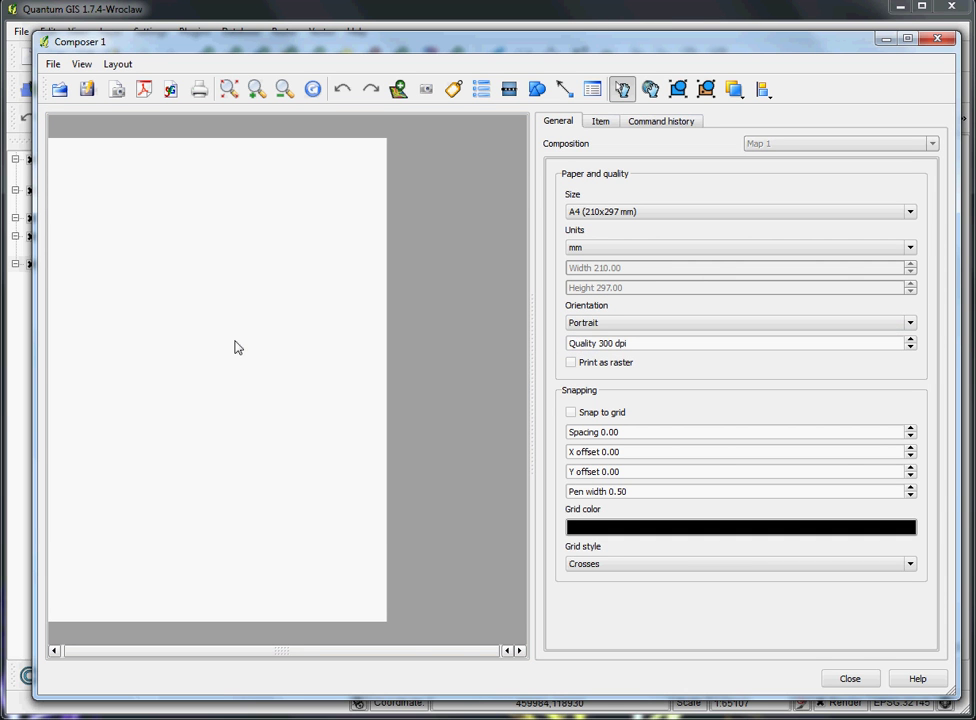
{"action": "left_click", "coordinate": [257, 89]}
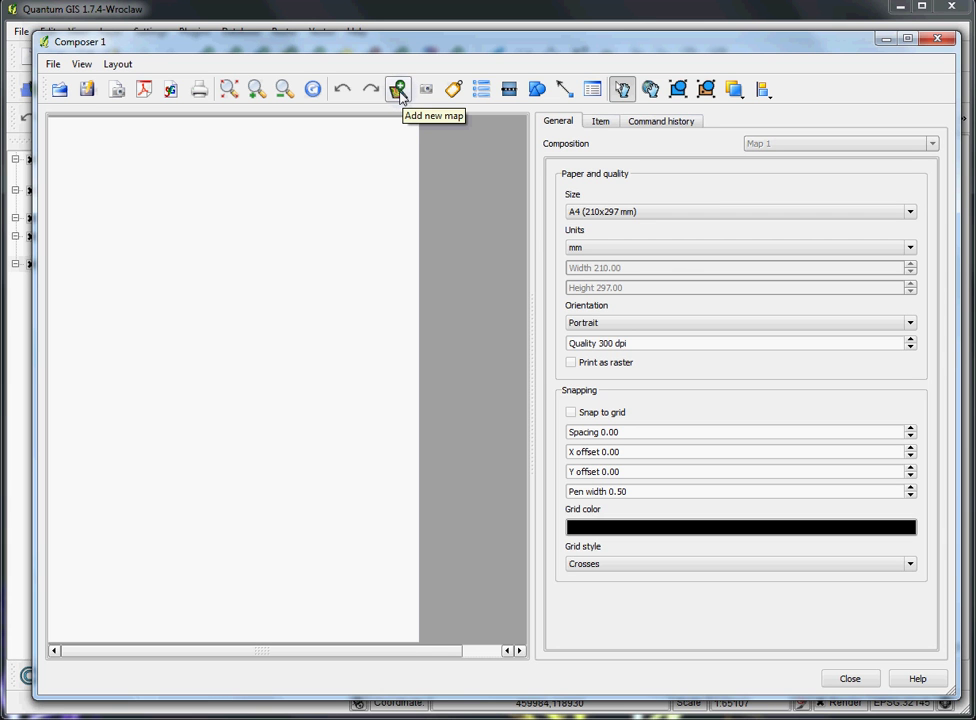
Add a map item whose frame covers the portrait page
{"action": "left_click", "coordinate": [400, 95]}
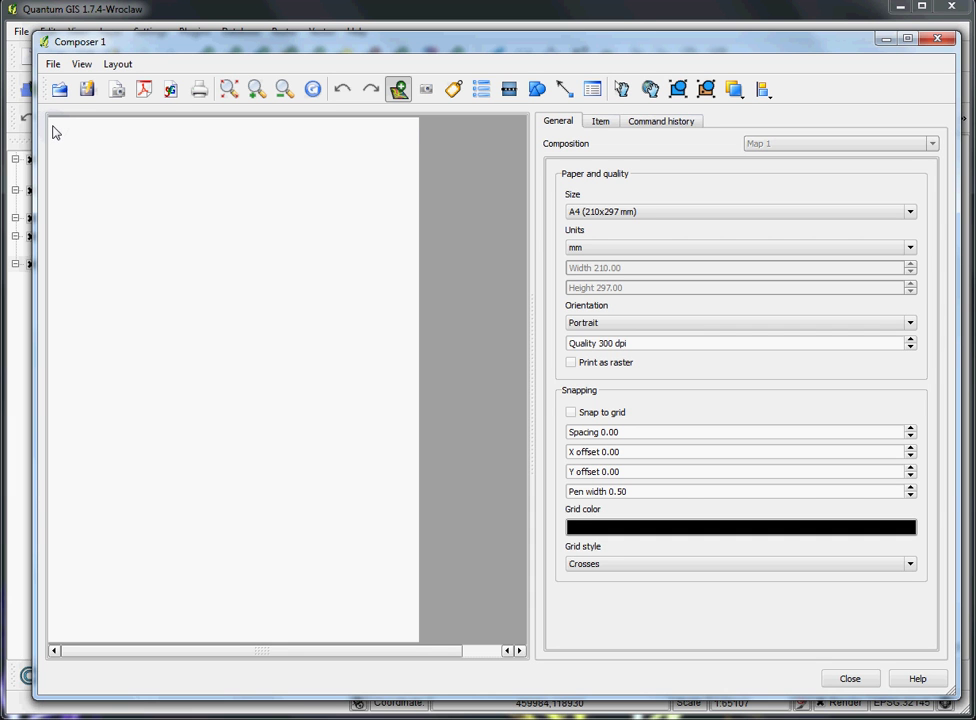
{"action": "left_click_drag", "start_coordinate": [54, 127], "coordinate": [415, 640]}
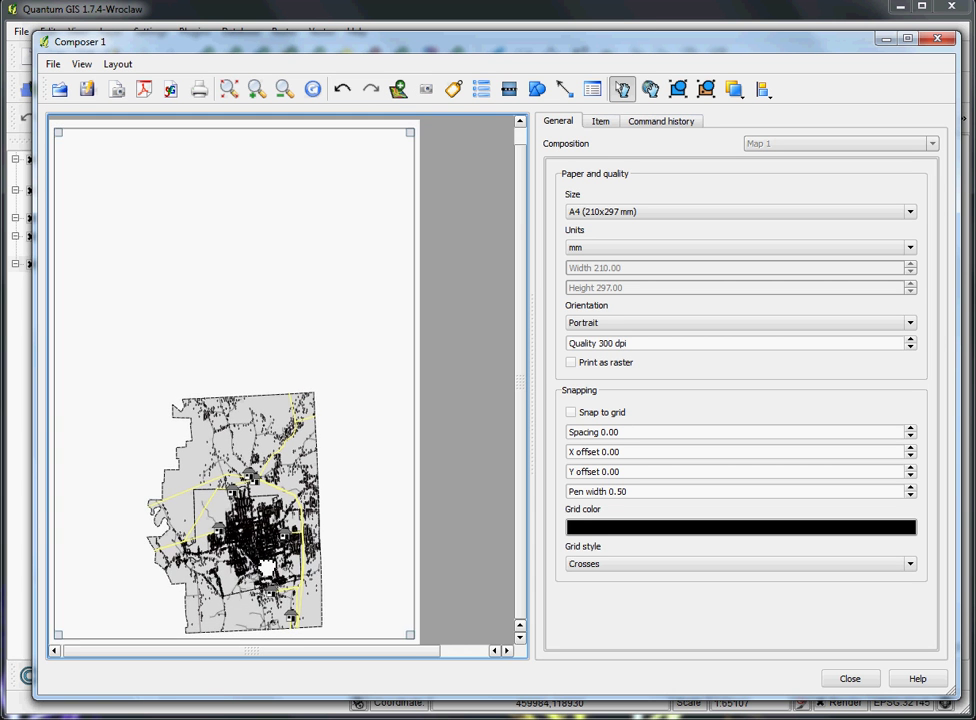
{"action": "left_click", "coordinate": [651, 89]}
{"action": "left_click_drag", "start_coordinate": [300, 41], "coordinate": [298, 67]}
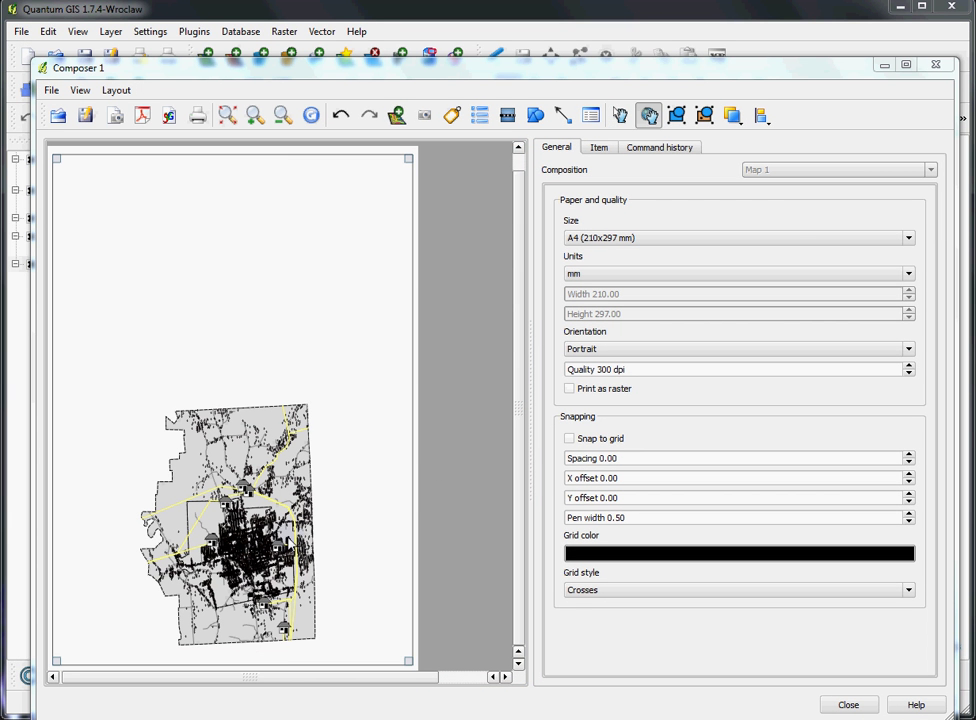
Pan and zoom the map content so Rutland Town is centred and fills the frame
{"action": "left_click", "coordinate": [621, 116]}
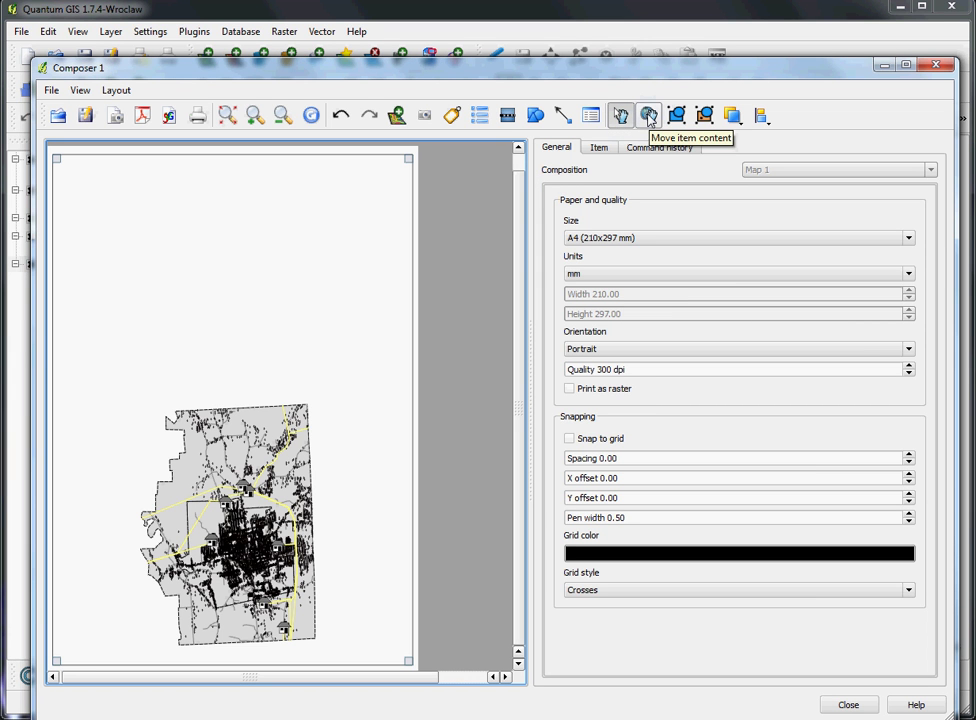
{"action": "left_click", "coordinate": [649, 116]}
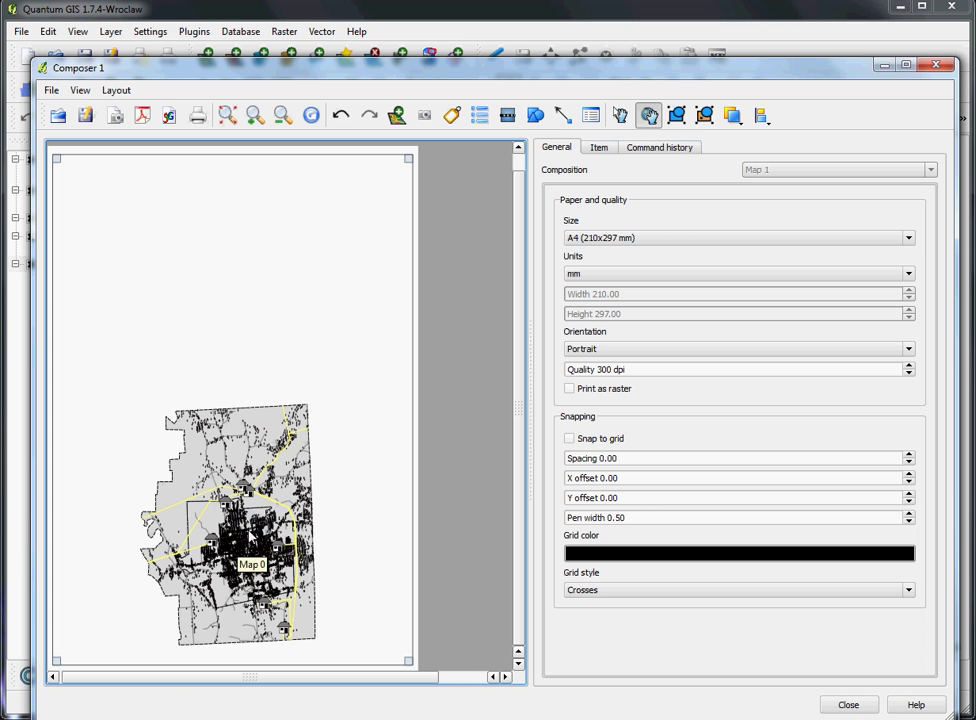
{"action": "left_click_drag", "start_coordinate": [243, 528], "coordinate": [234, 426]}
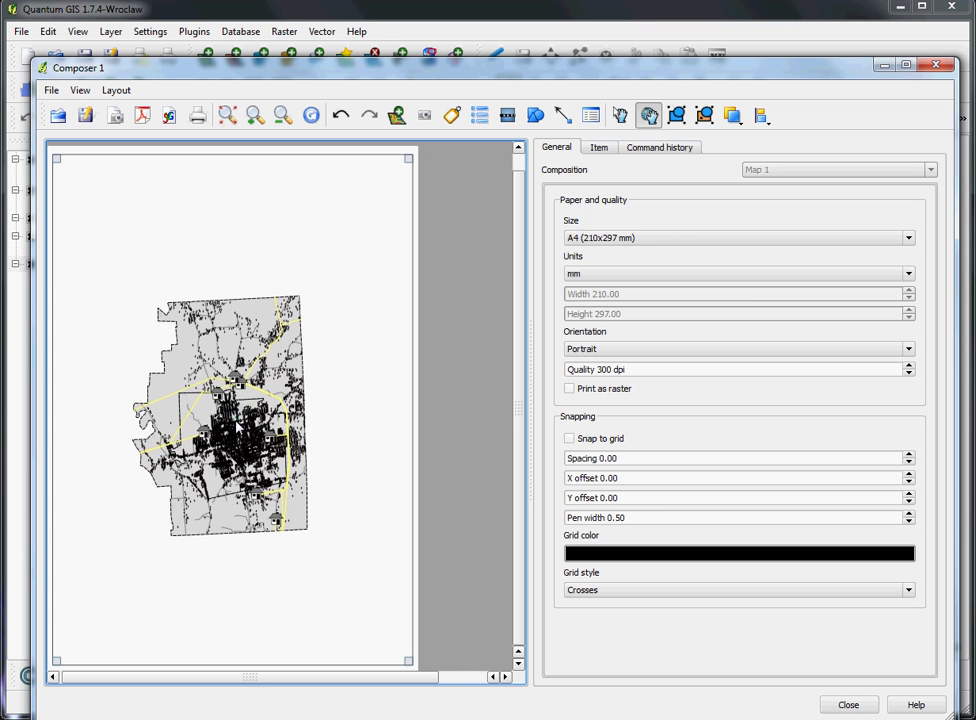
{"action": "scroll", "coordinate": [237, 410], "scroll_direction": "up", "scroll_amount": 1}
{"action": "left_click_drag", "start_coordinate": [237, 425], "coordinate": [257, 422]}
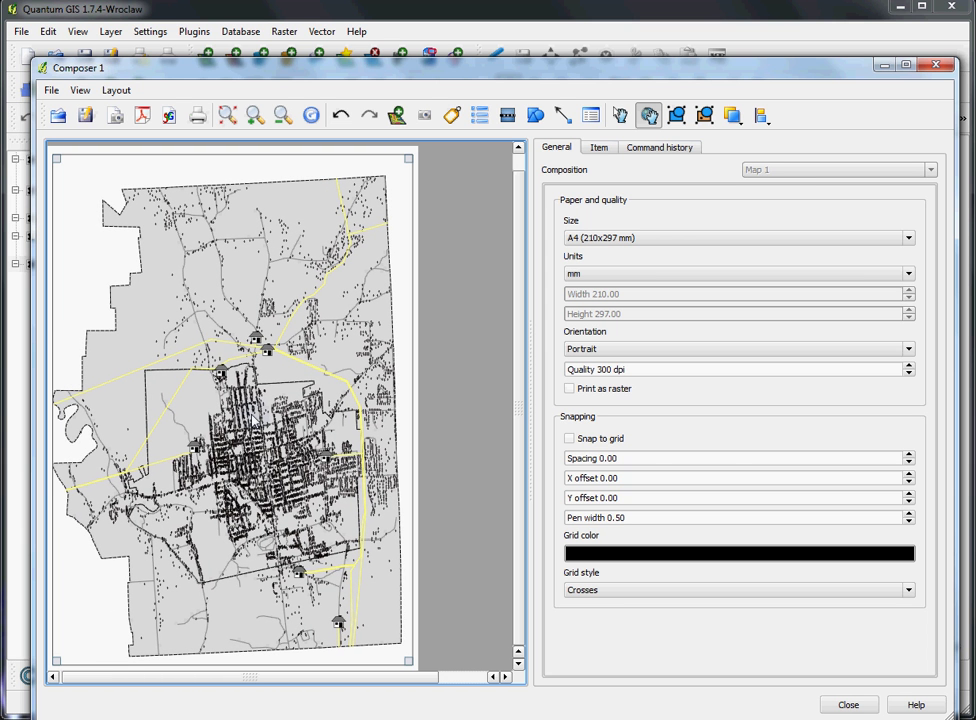
{"action": "left_click_drag", "start_coordinate": [253, 418], "coordinate": [257, 418]}
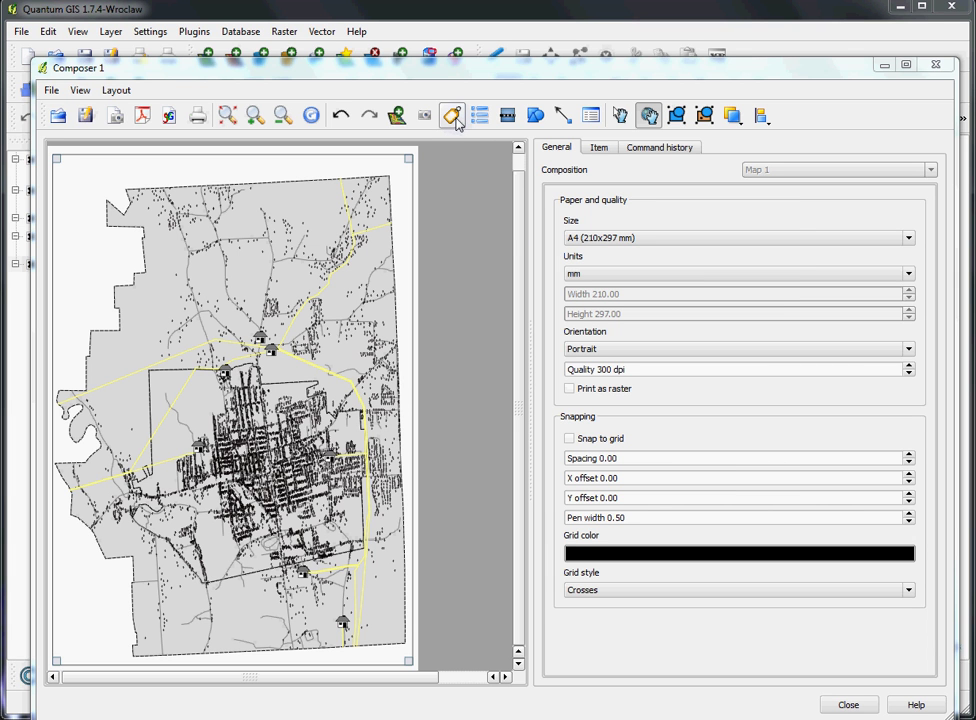
Place a text label near the top-left corner of the page
{"action": "left_click", "coordinate": [453, 117]}
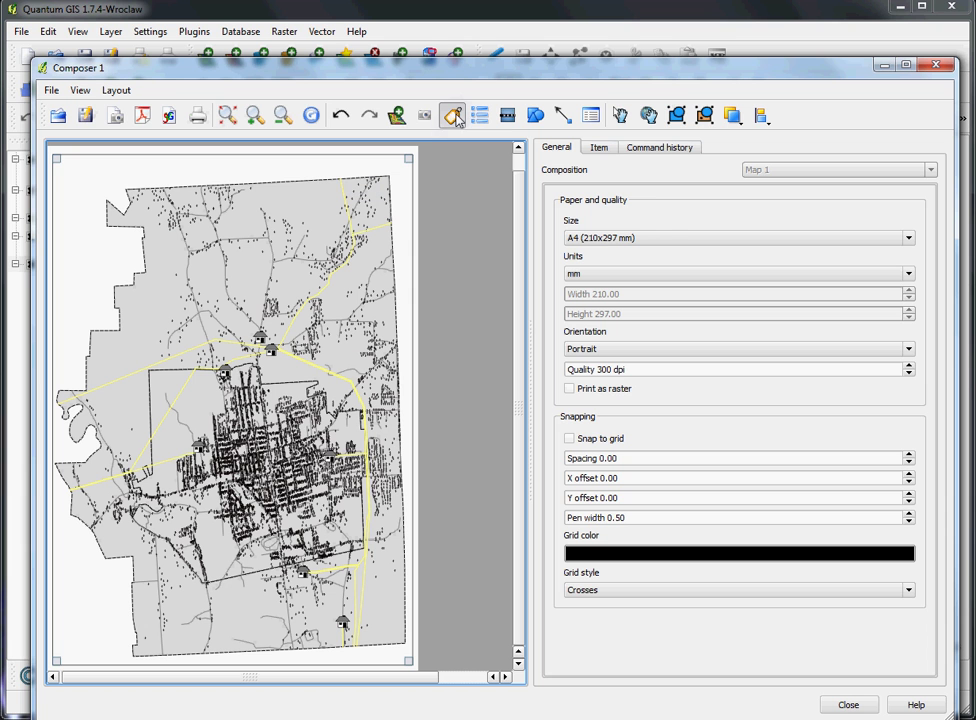
{"action": "left_click", "coordinate": [71, 178]}
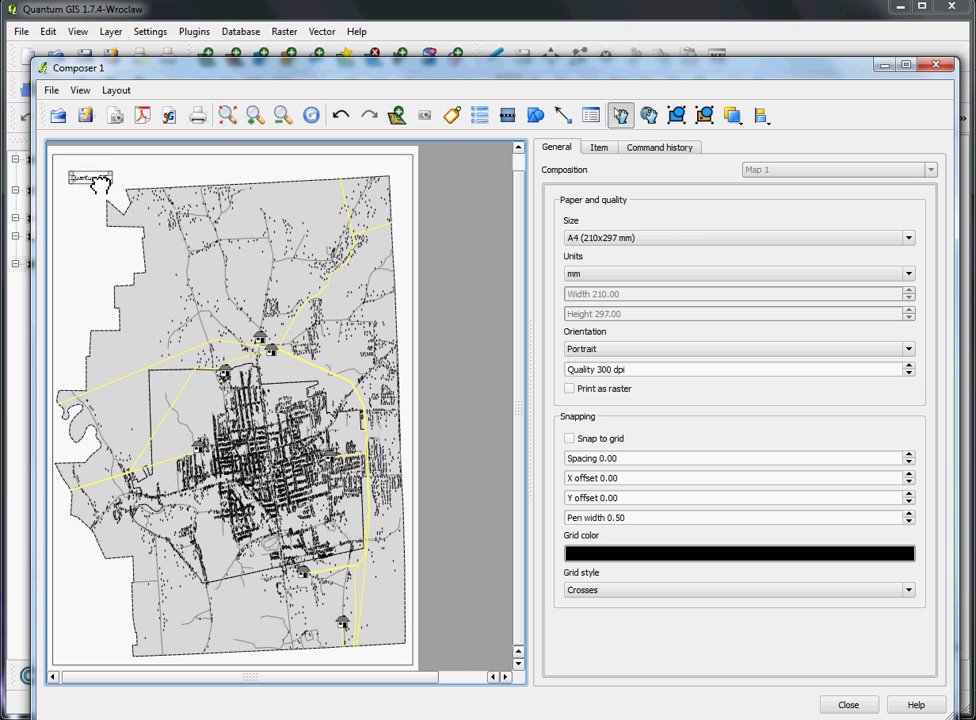
{"action": "left_click_drag", "start_coordinate": [100, 183], "coordinate": [102, 174]}
Replace the label text with 'Rutland Town and City - Electric Grid'
{"action": "left_click", "coordinate": [599, 148]}
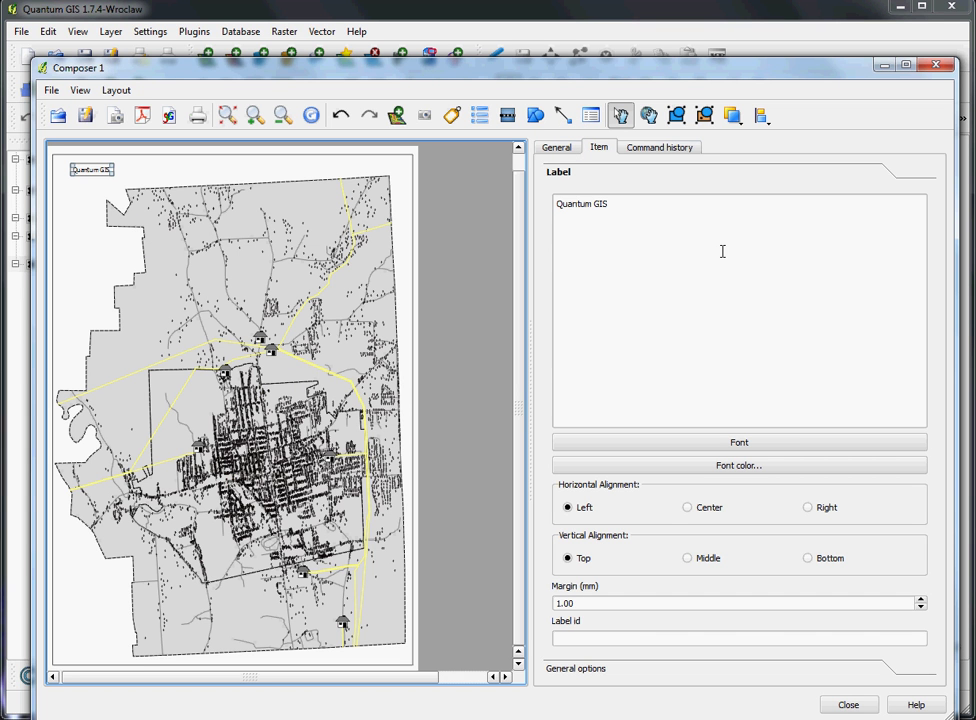
{"action": "left_click", "coordinate": [630, 203]}
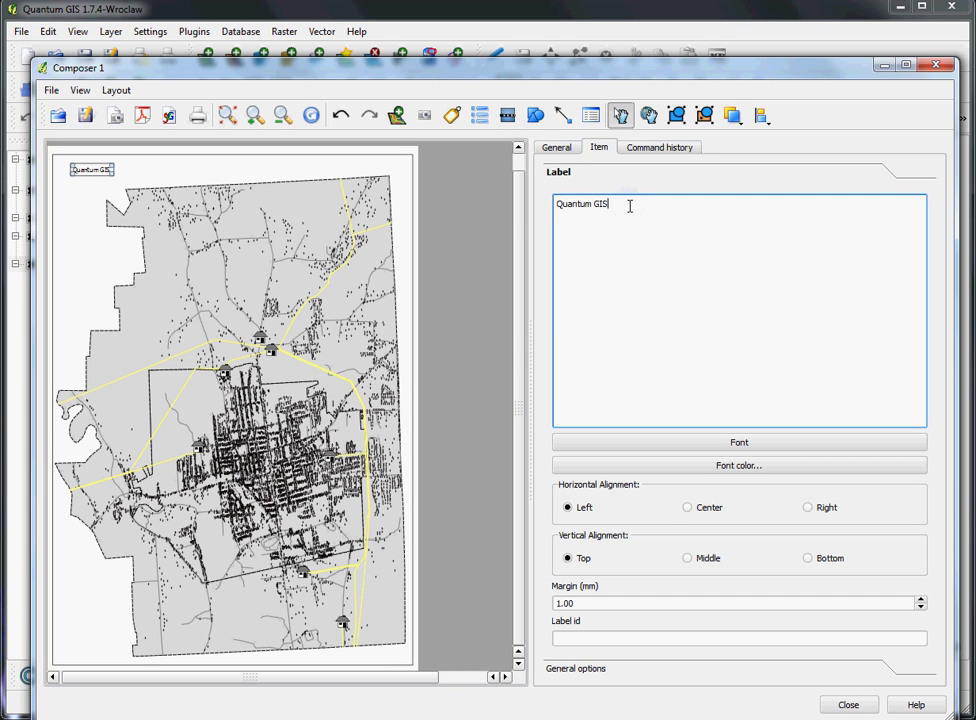
{"action": "left_click_drag", "start_coordinate": [612, 204], "coordinate": [556, 204]}
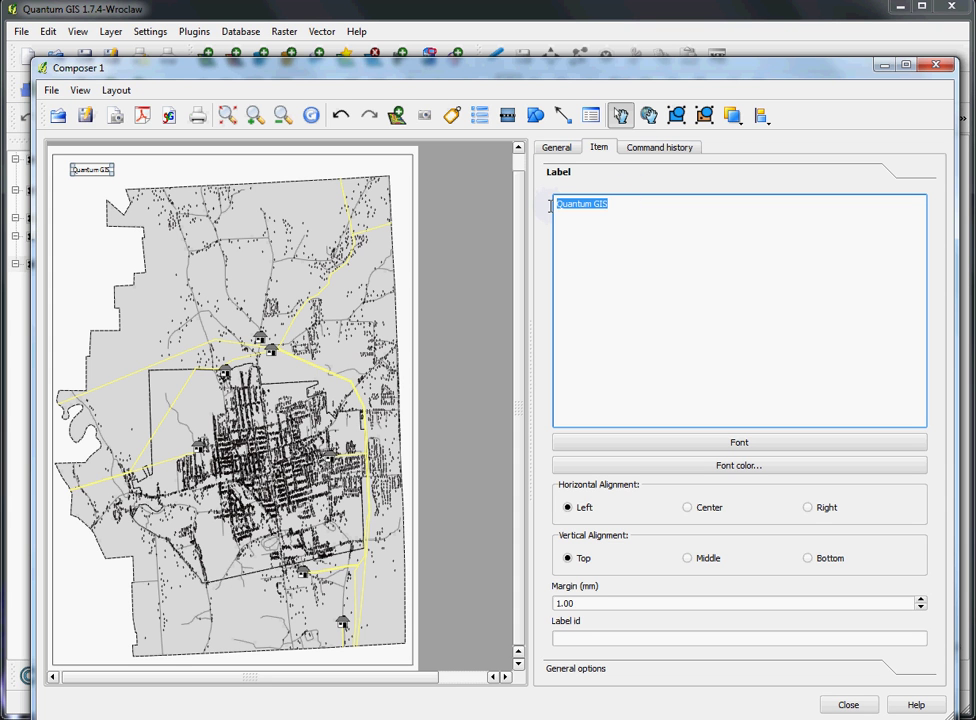
{"action": "type", "text": "R"}
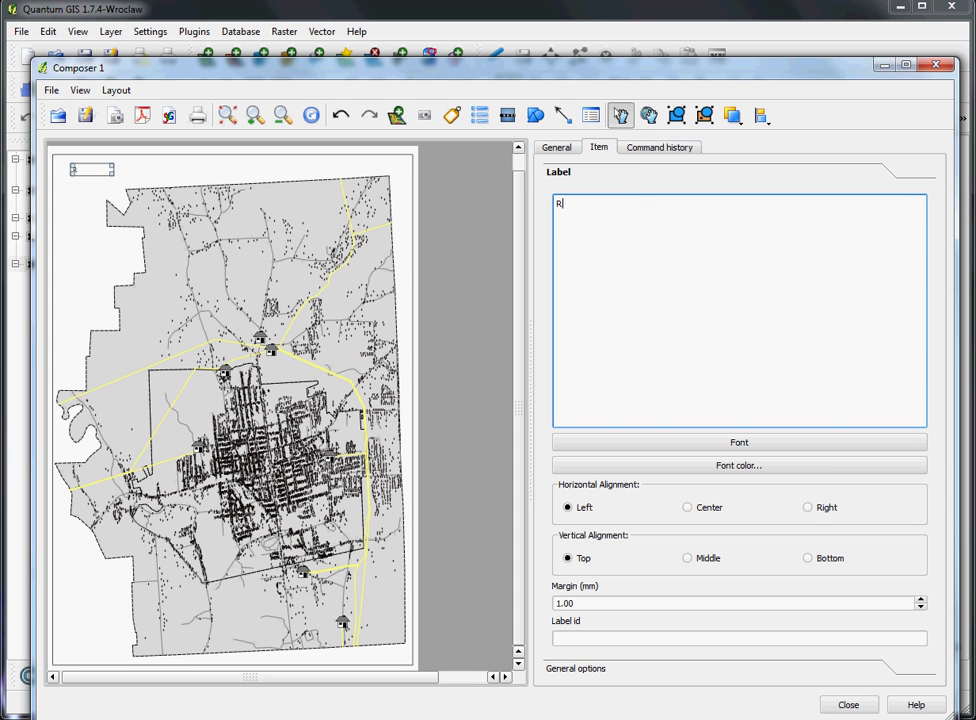
{"action": "type", "text": "utland Town and City"}
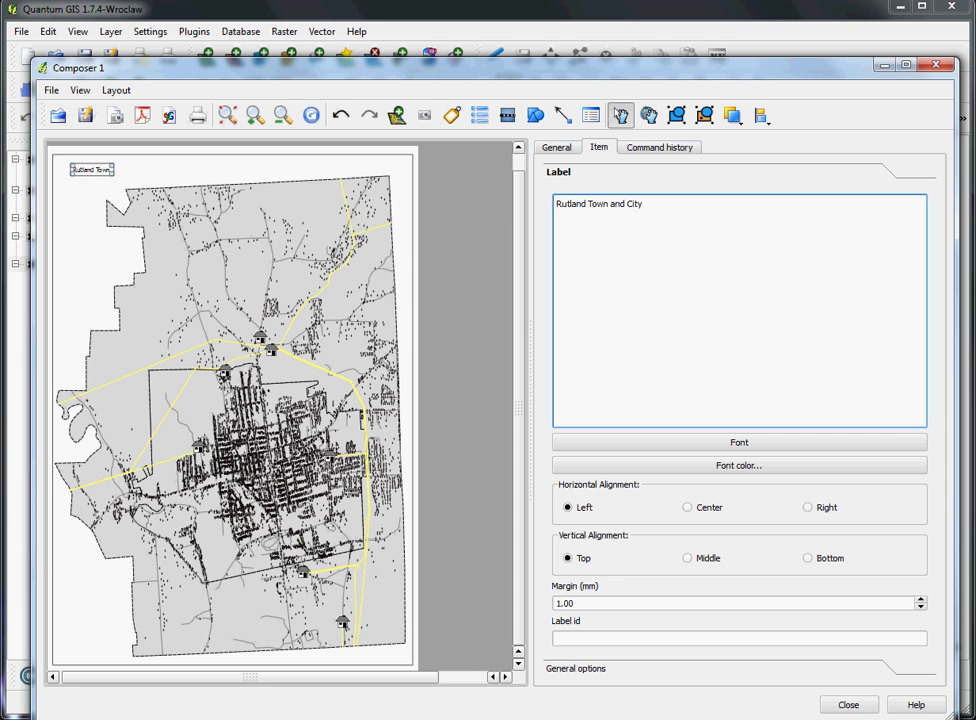
{"action": "type", "text": " - Electric Grid"}
Set the title font to Palatino Linotype 14 and widen the label to show the full title
{"action": "left_click", "coordinate": [612, 445]}
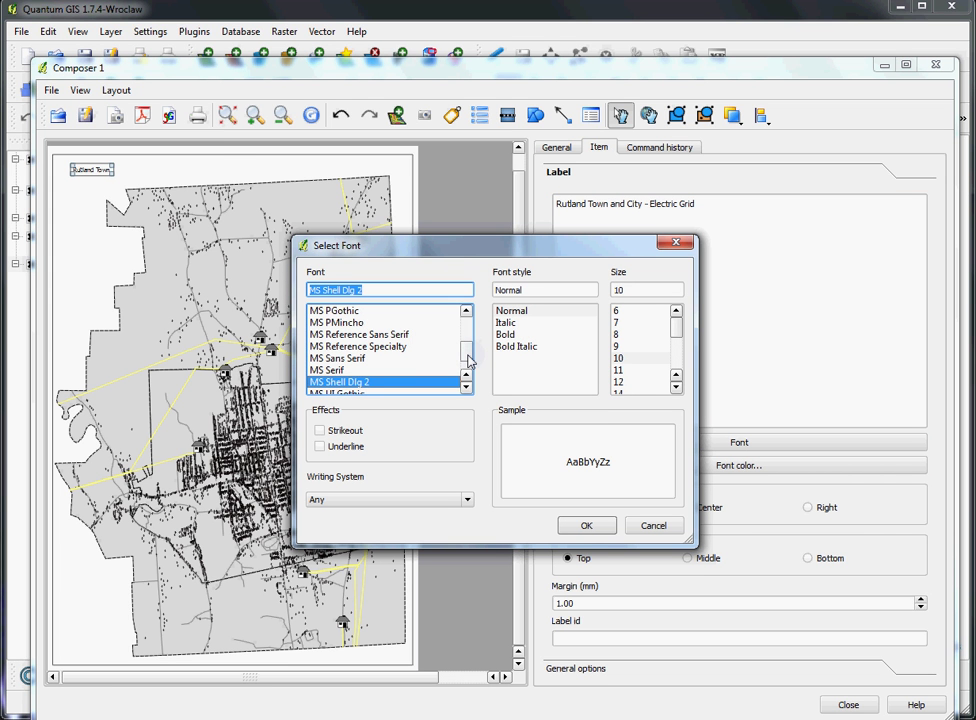
{"action": "scroll", "coordinate": [468, 361], "scroll_direction": "down", "scroll_amount": 5}
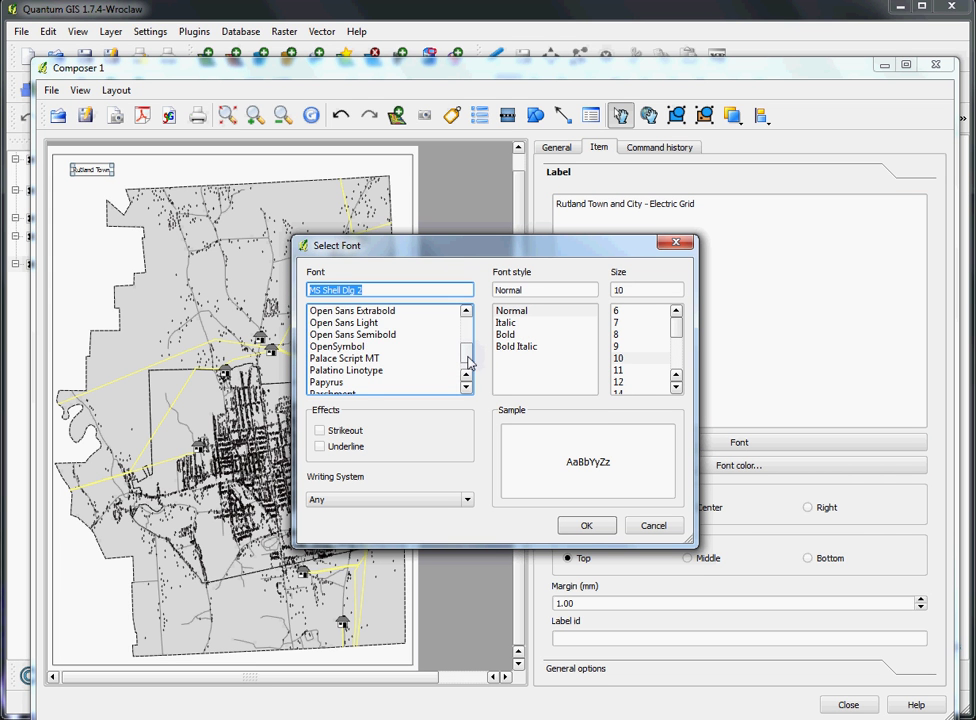
{"action": "left_click", "coordinate": [370, 372]}
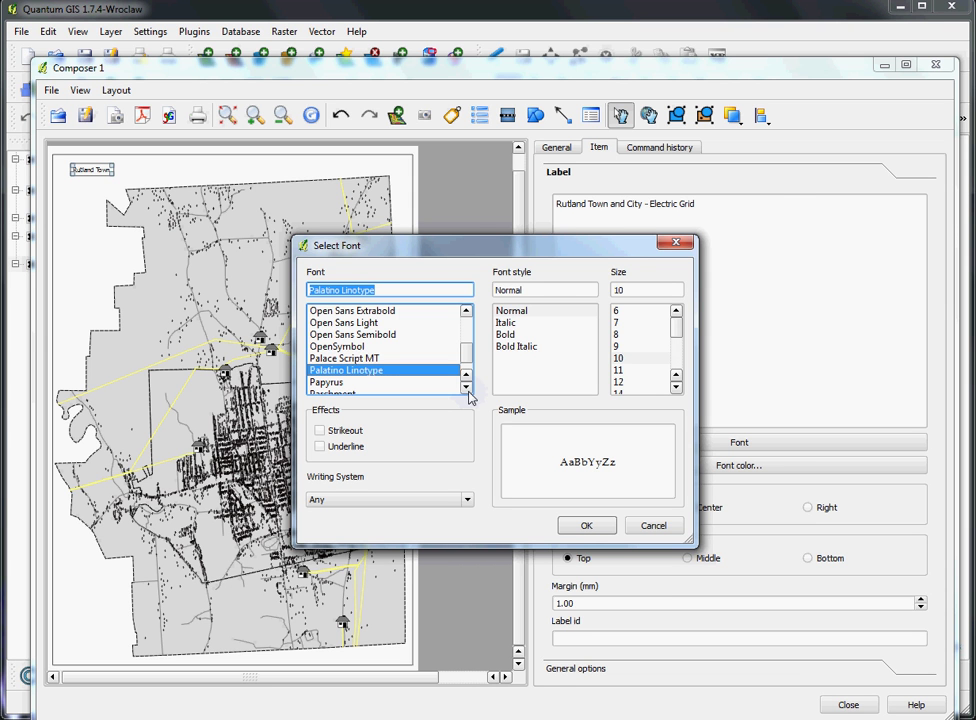
{"action": "left_click_drag", "start_coordinate": [678, 327], "coordinate": [677, 344]}
{"action": "left_click", "coordinate": [636, 335]}
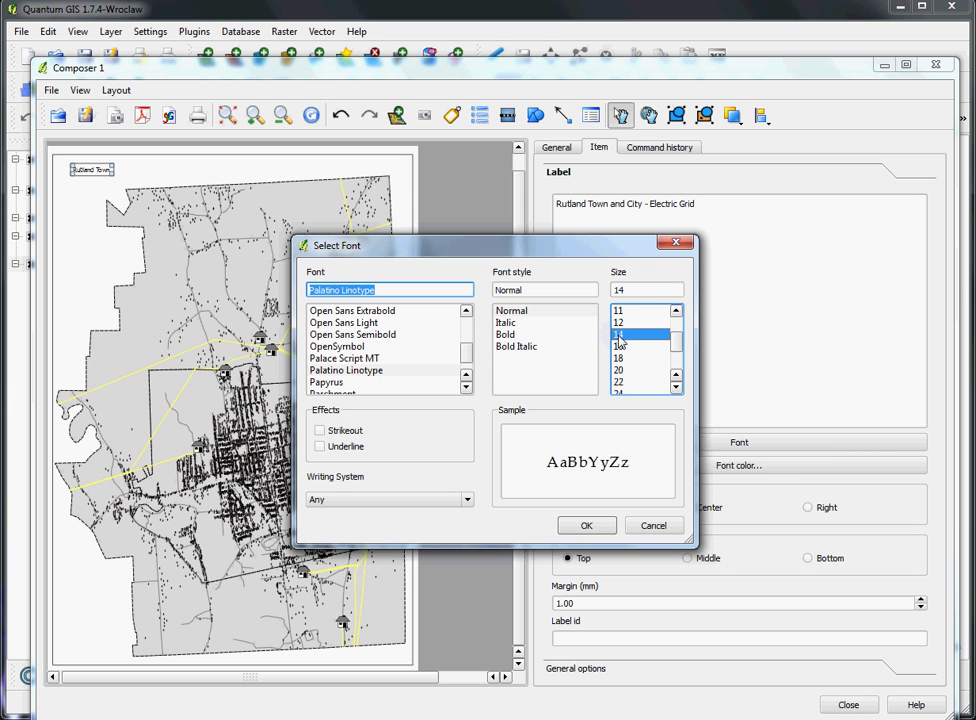
{"action": "left_click", "coordinate": [585, 528]}
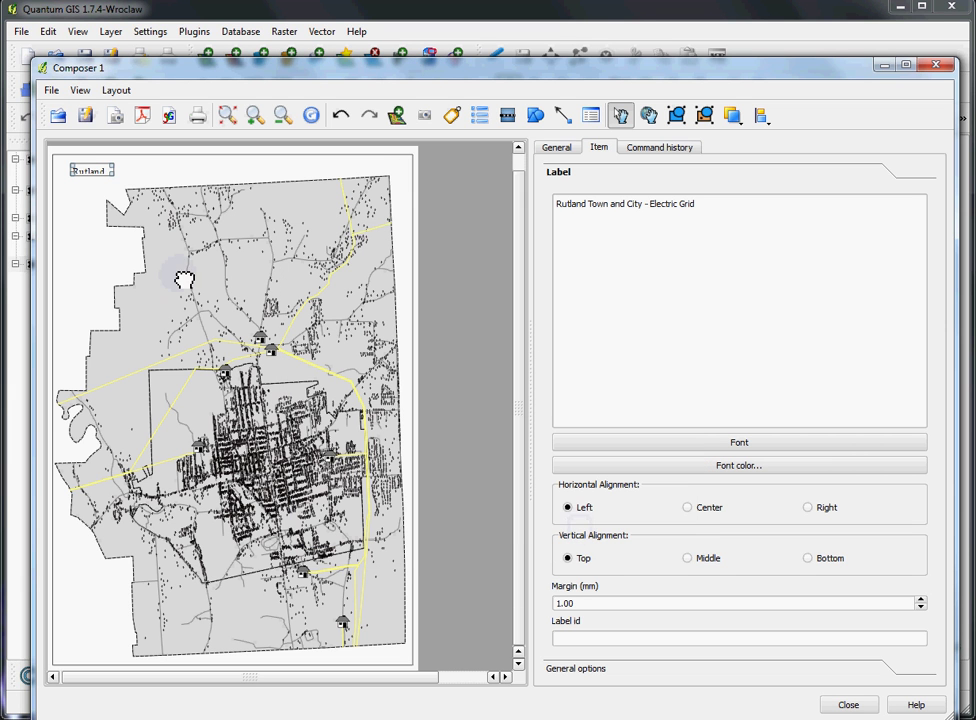
{"action": "left_click_drag", "start_coordinate": [113, 176], "coordinate": [231, 181]}
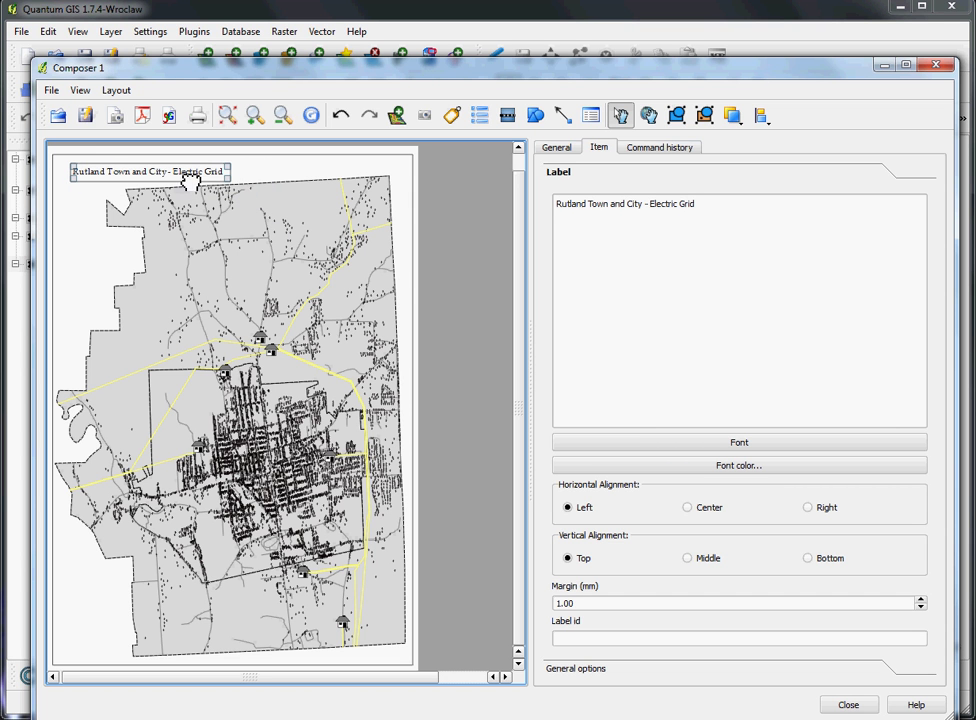
{"action": "left_click_drag", "start_coordinate": [192, 179], "coordinate": [174, 172]}
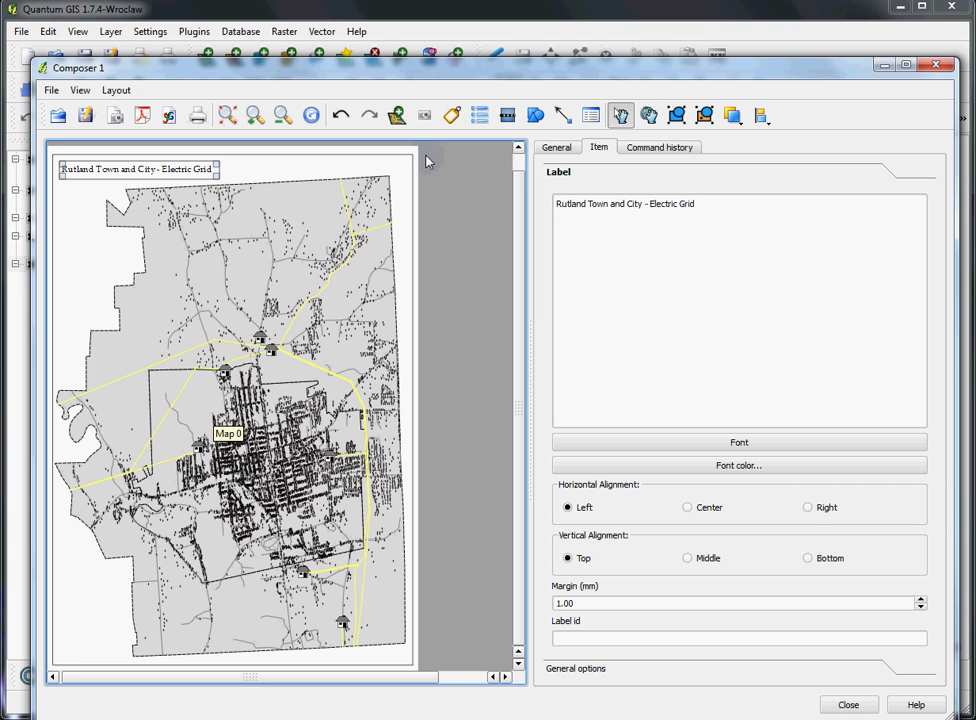
Add a vector legend at the lower left of the page
{"action": "left_click", "coordinate": [486, 120]}
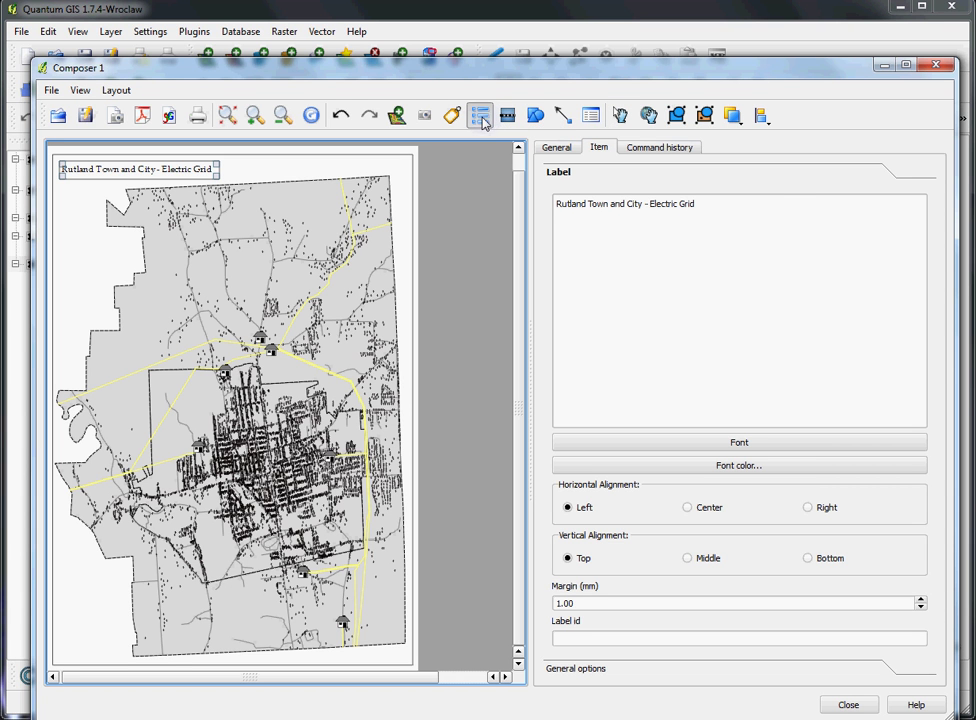
{"action": "left_click", "coordinate": [88, 567]}
{"action": "left_click_drag", "start_coordinate": [126, 645], "coordinate": [97, 620]}
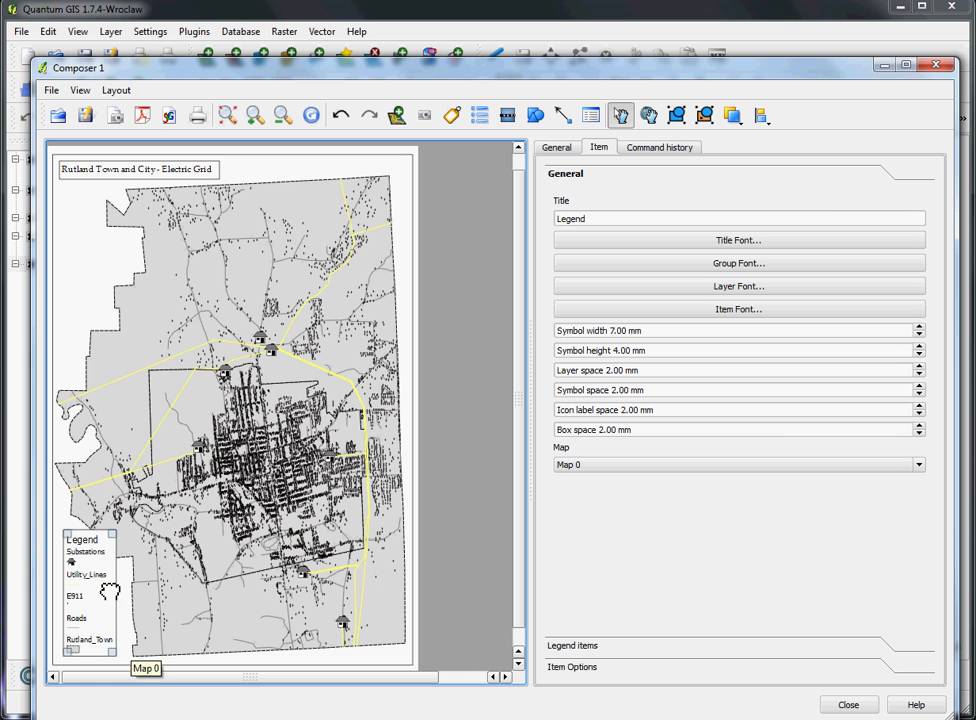
Set the legend title and layer name fonts to Palatino Linotype, then nudge the legend left
{"action": "left_click", "coordinate": [698, 241]}
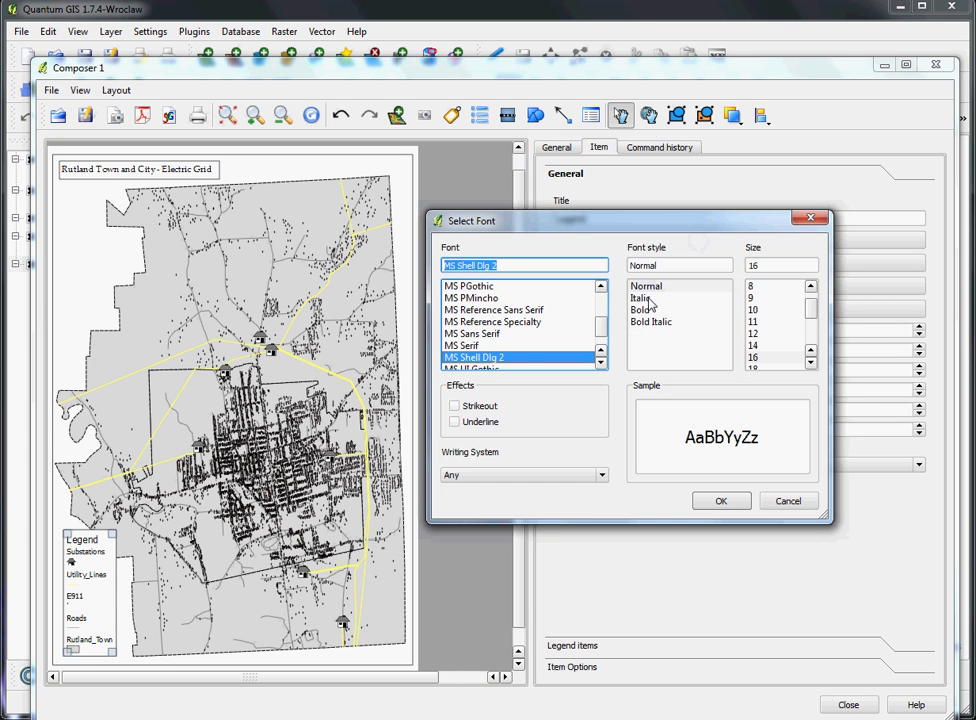
{"action": "left_click", "coordinate": [601, 366]}
{"action": "left_click", "coordinate": [601, 366]}
{"action": "left_click_drag", "start_coordinate": [601, 366], "coordinate": [601, 366]}
{"action": "left_click", "coordinate": [482, 331]}
{"action": "left_click", "coordinate": [719, 502]}
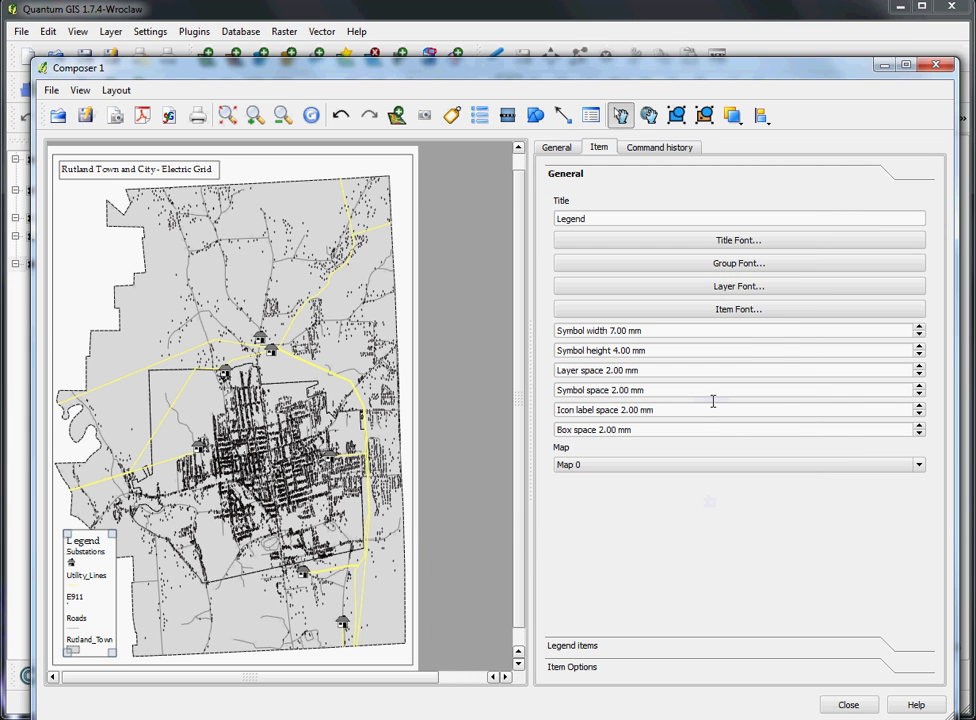
{"action": "left_click", "coordinate": [717, 286]}
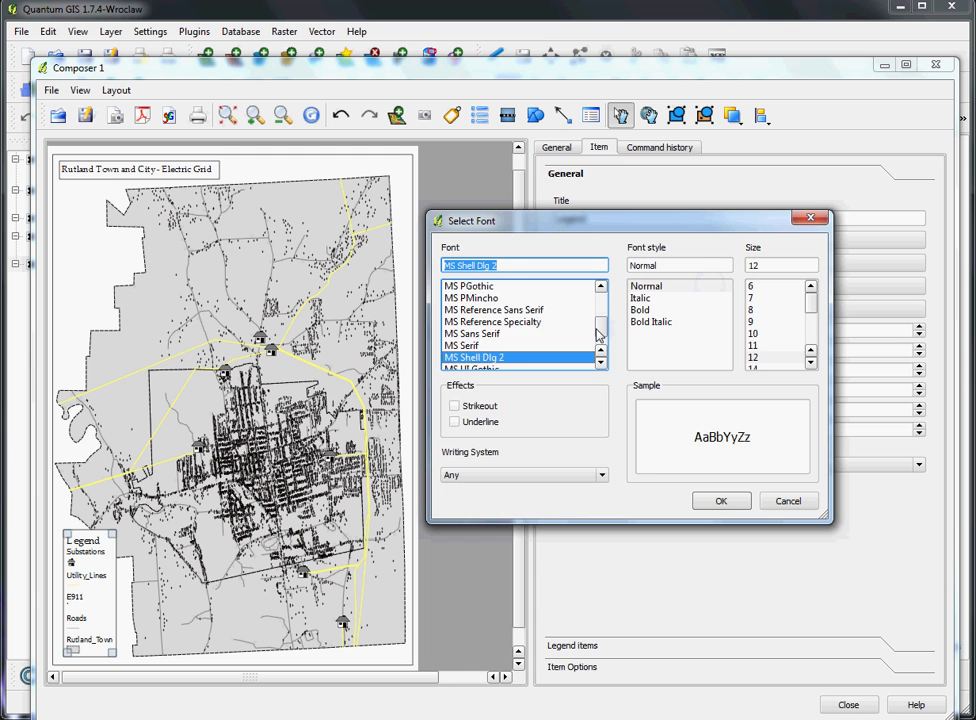
{"action": "scroll", "coordinate": [597, 335], "scroll_direction": "down", "scroll_amount": 5}
{"action": "left_click", "coordinate": [510, 345]}
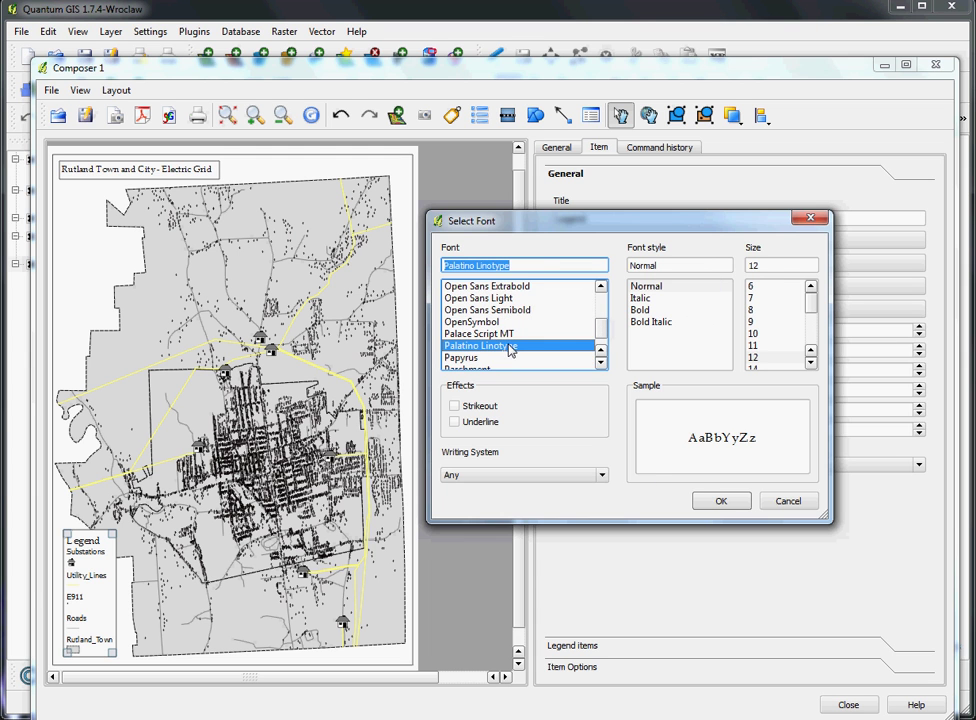
{"action": "left_click", "coordinate": [698, 500]}
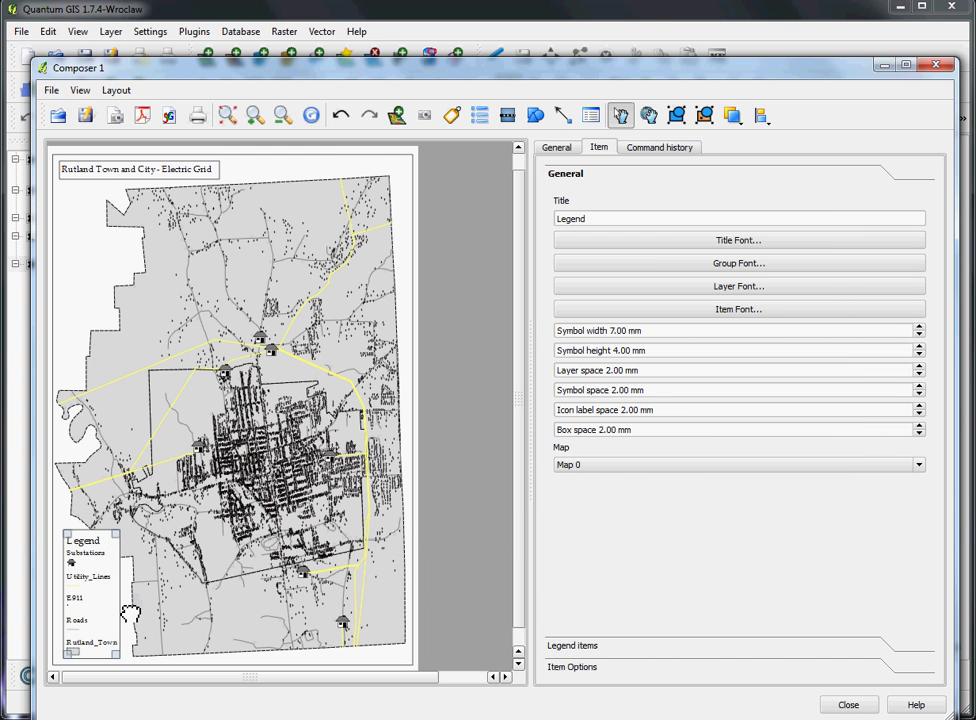
{"action": "left_click", "coordinate": [101, 600]}
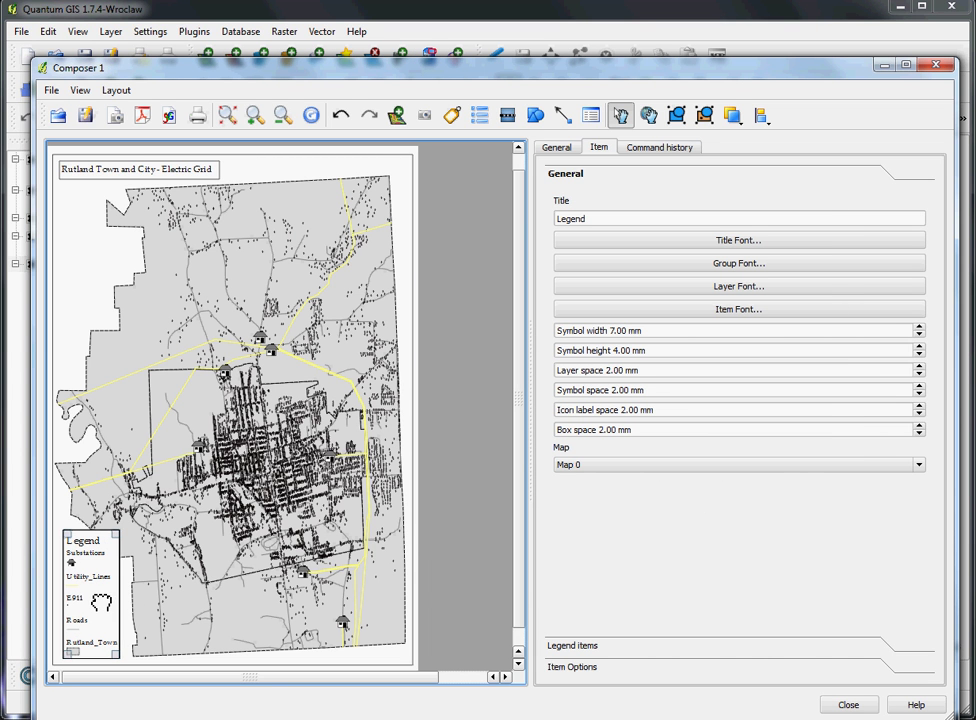
{"action": "left_click_drag", "start_coordinate": [101, 600], "coordinate": [98, 601]}
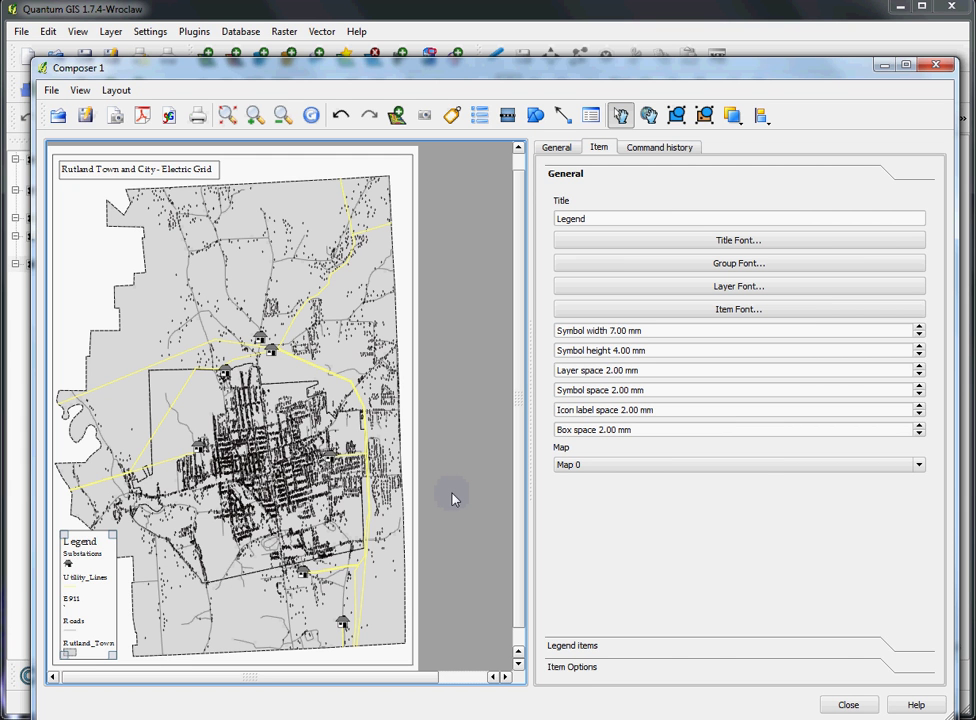
Place a scale bar beside the legend, then view the A4 portrait 300 dpi page settings
{"action": "left_click", "coordinate": [507, 116]}
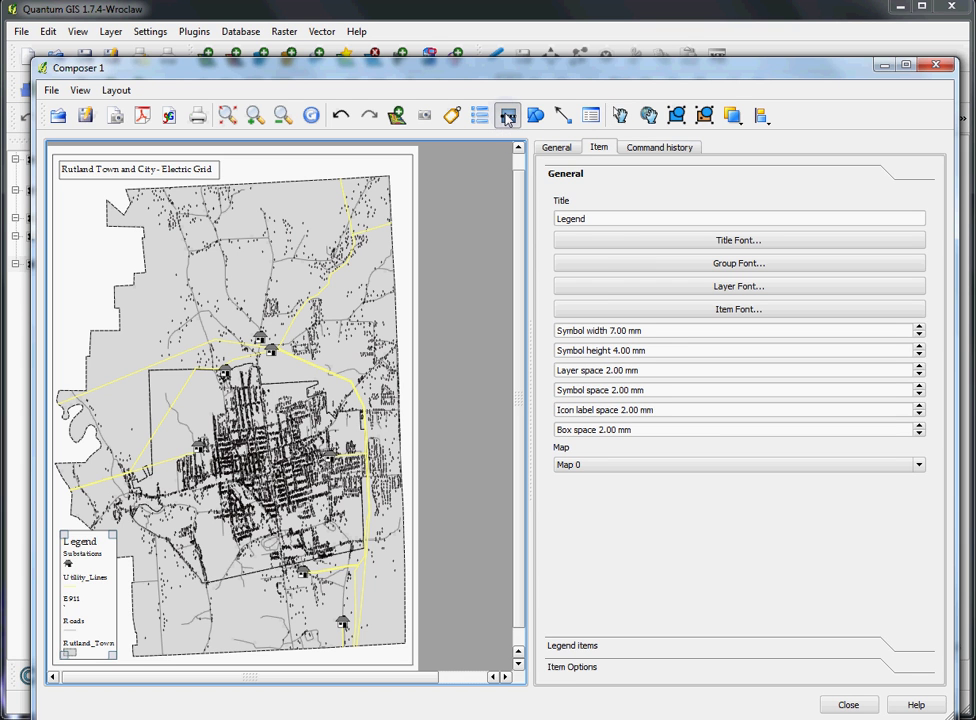
{"action": "left_click", "coordinate": [140, 638]}
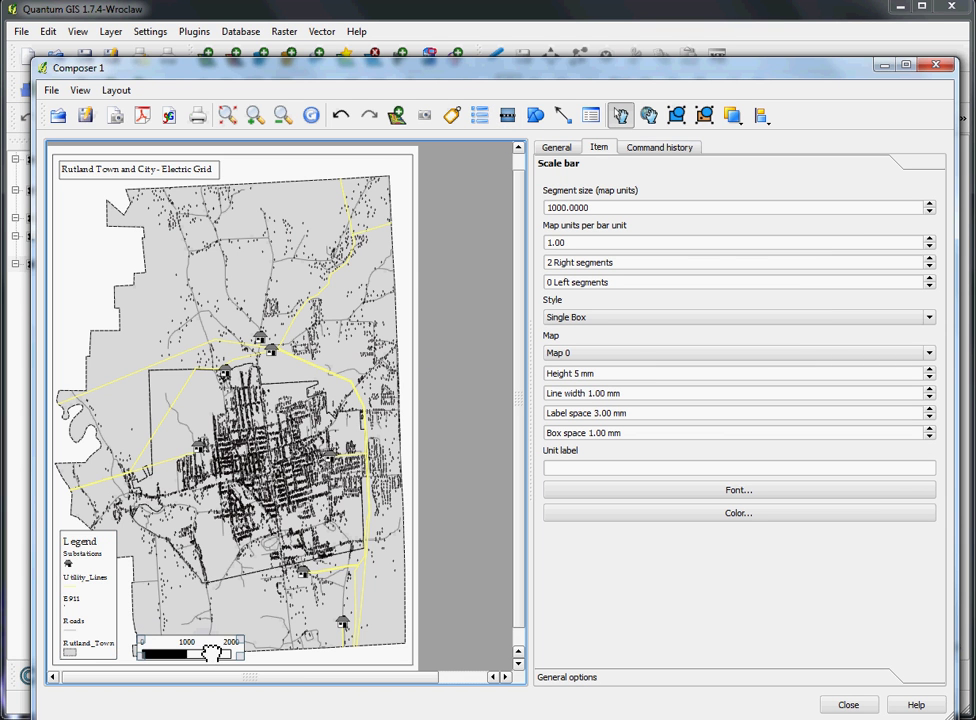
{"action": "left_click_drag", "start_coordinate": [212, 648], "coordinate": [204, 652]}
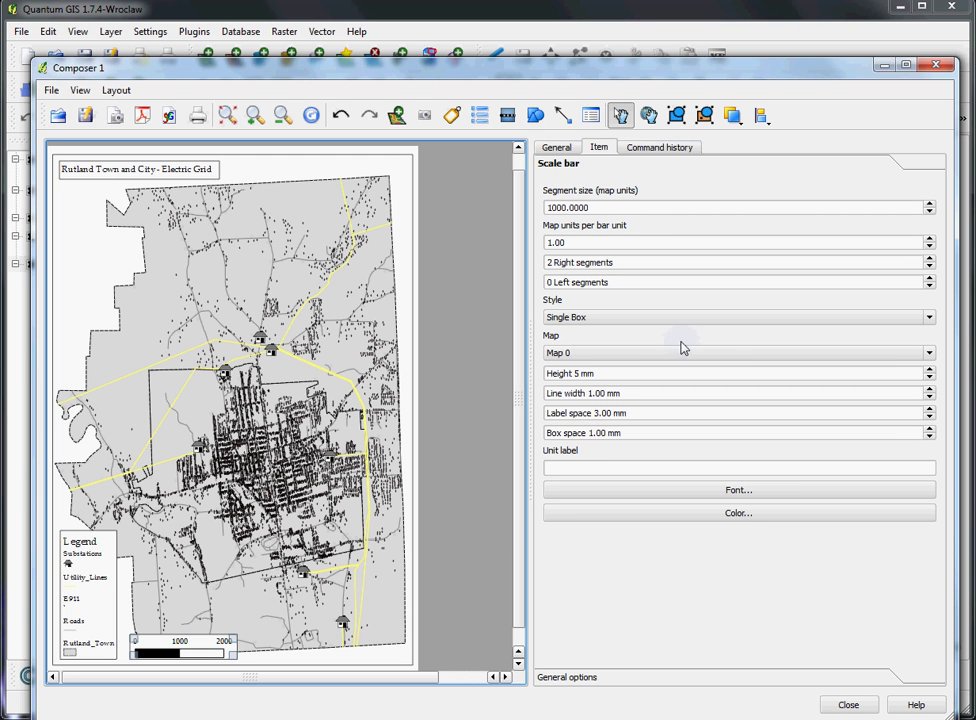
{"action": "left_click", "coordinate": [592, 207]}
{"action": "left_click", "coordinate": [556, 147]}
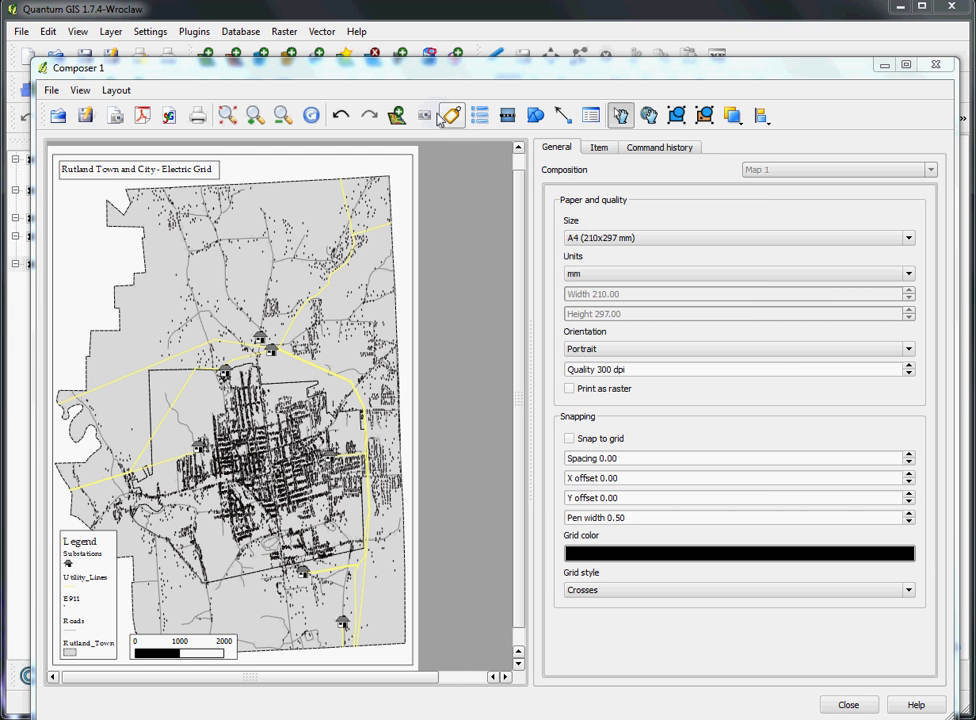
{"action": "left_click", "coordinate": [425, 117]}
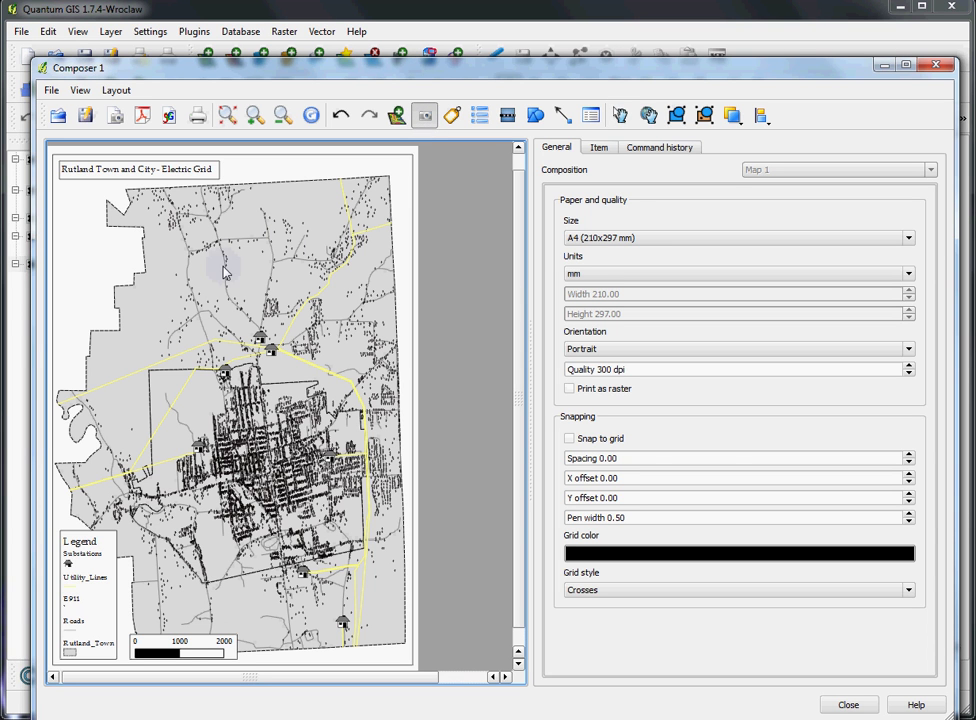
{"action": "left_click_drag", "start_coordinate": [78, 245], "coordinate": [92, 264]}
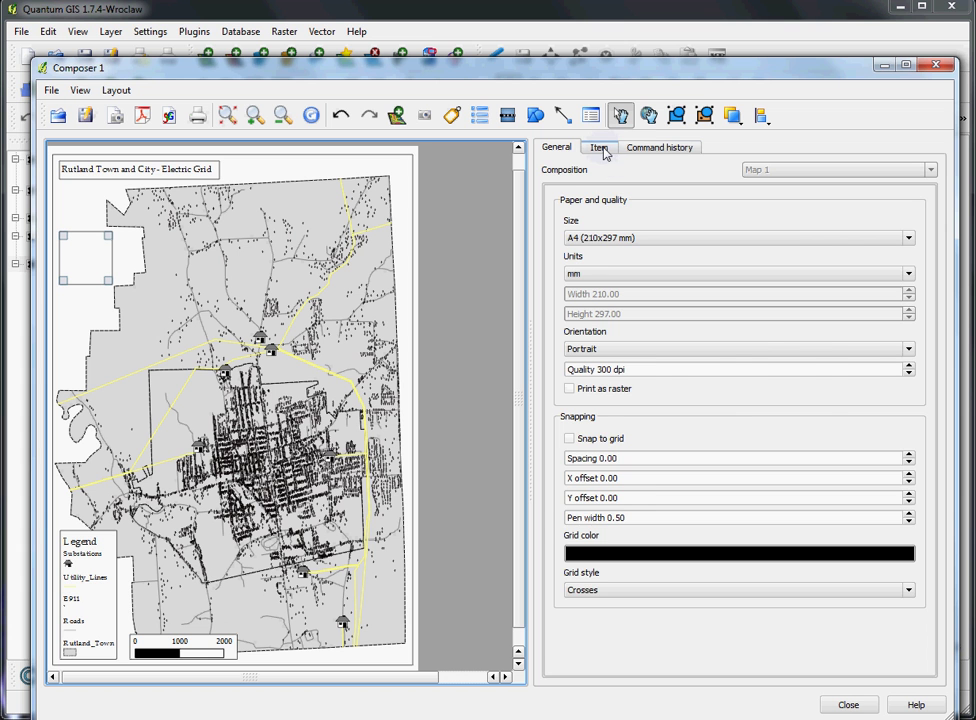
{"action": "left_click", "coordinate": [599, 148]}
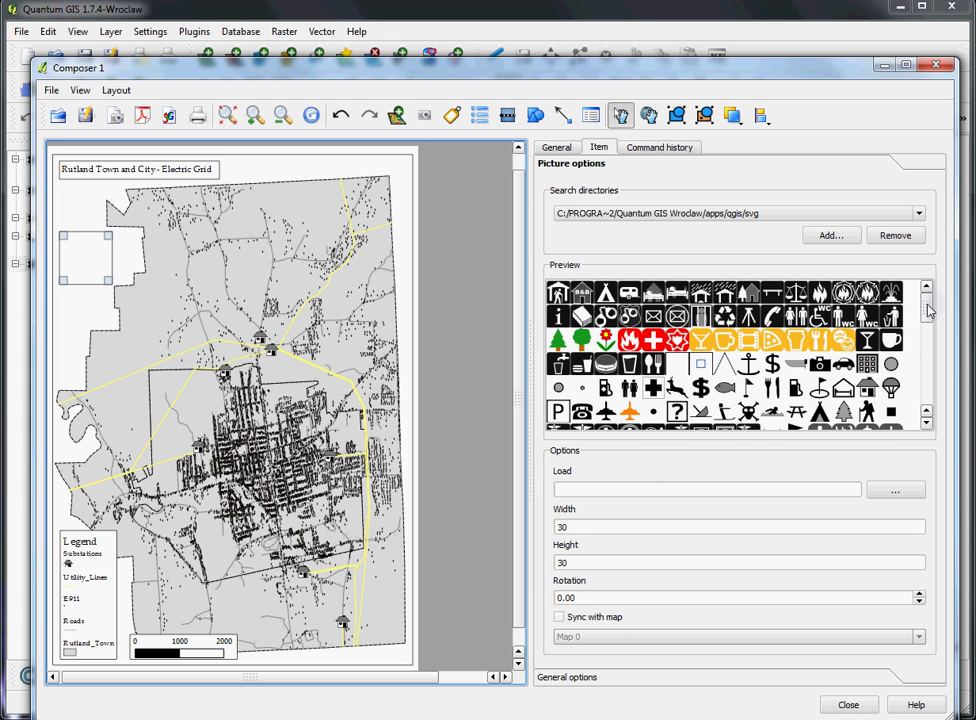
{"action": "scroll", "coordinate": [928, 319], "scroll_direction": "down", "scroll_amount": 2}
{"action": "left_click_drag", "start_coordinate": [928, 319], "coordinate": [928, 332]}
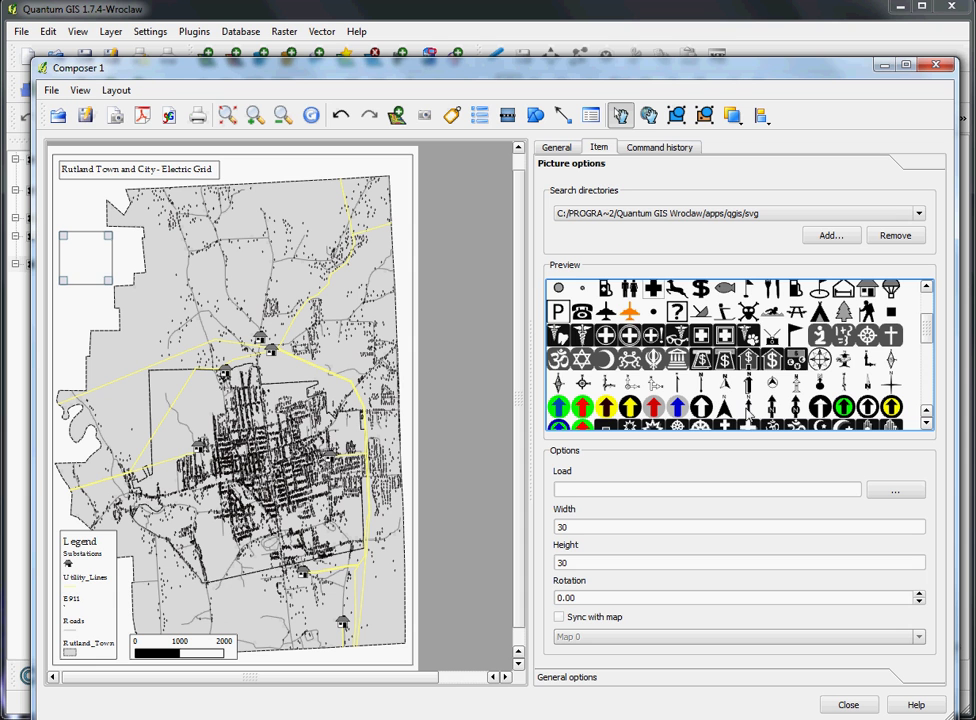
{"action": "left_click", "coordinate": [724, 406]}
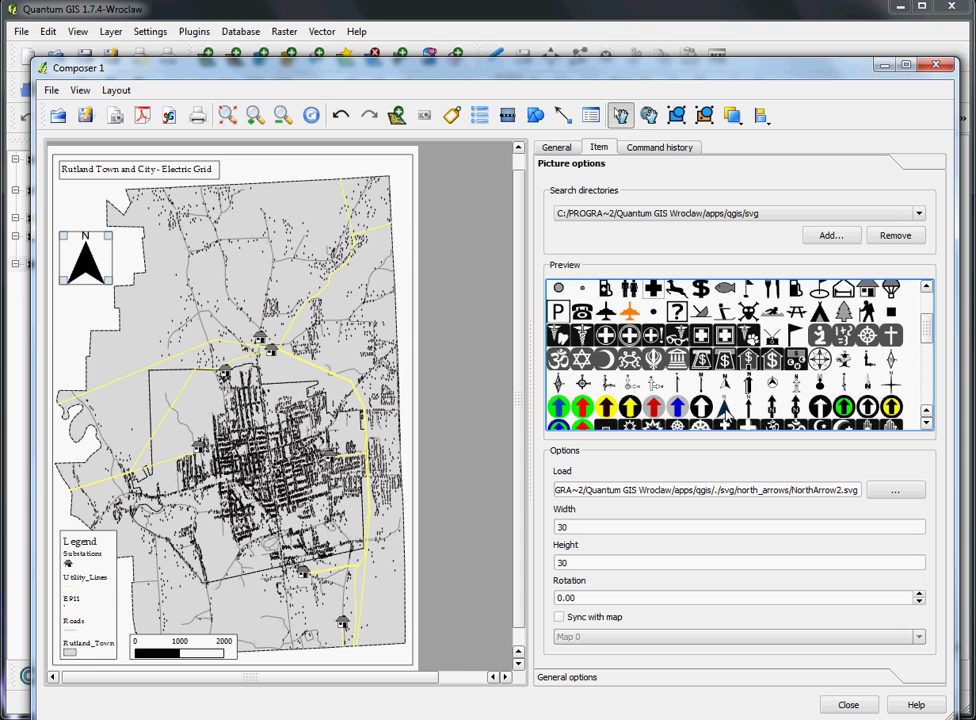
{"action": "left_click", "coordinate": [724, 384]}
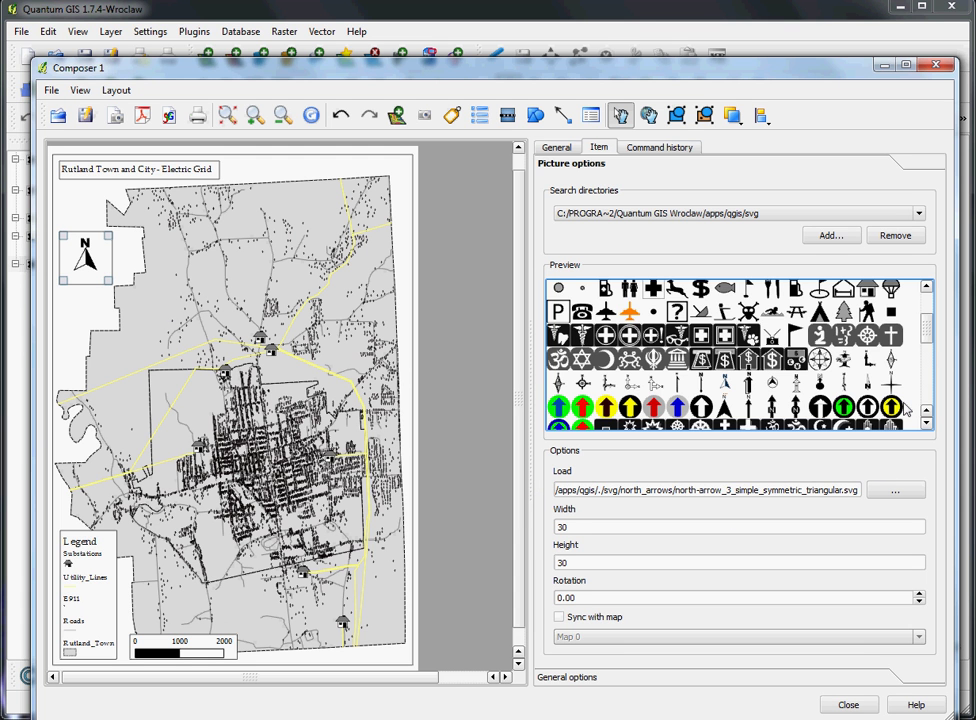
{"action": "left_click_drag", "start_coordinate": [930, 338], "coordinate": [928, 362]}
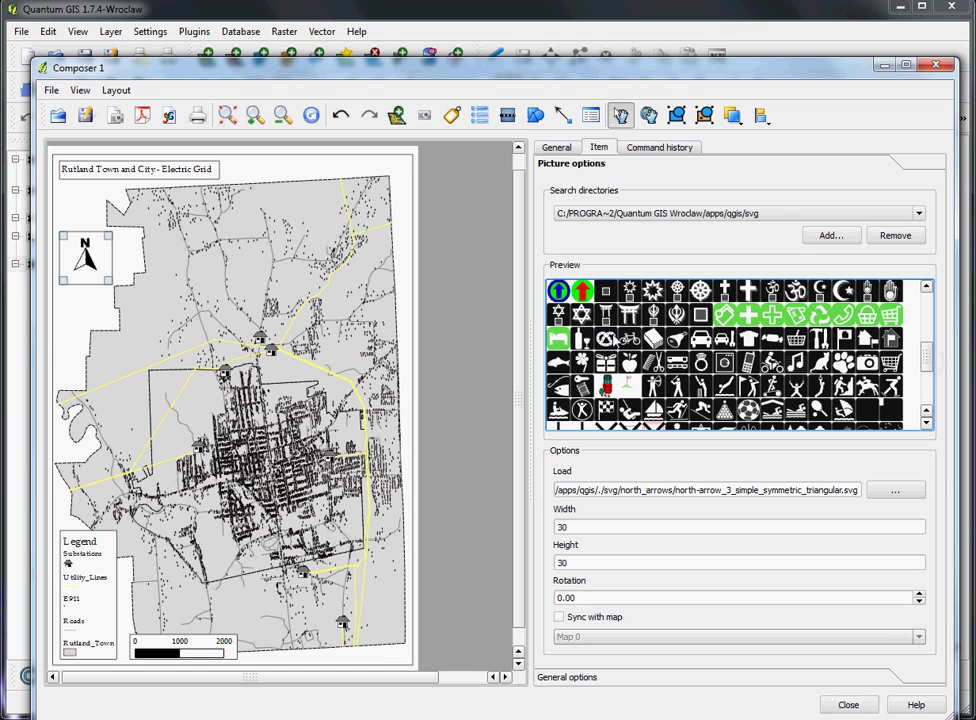
{"action": "left_click", "coordinate": [608, 340]}
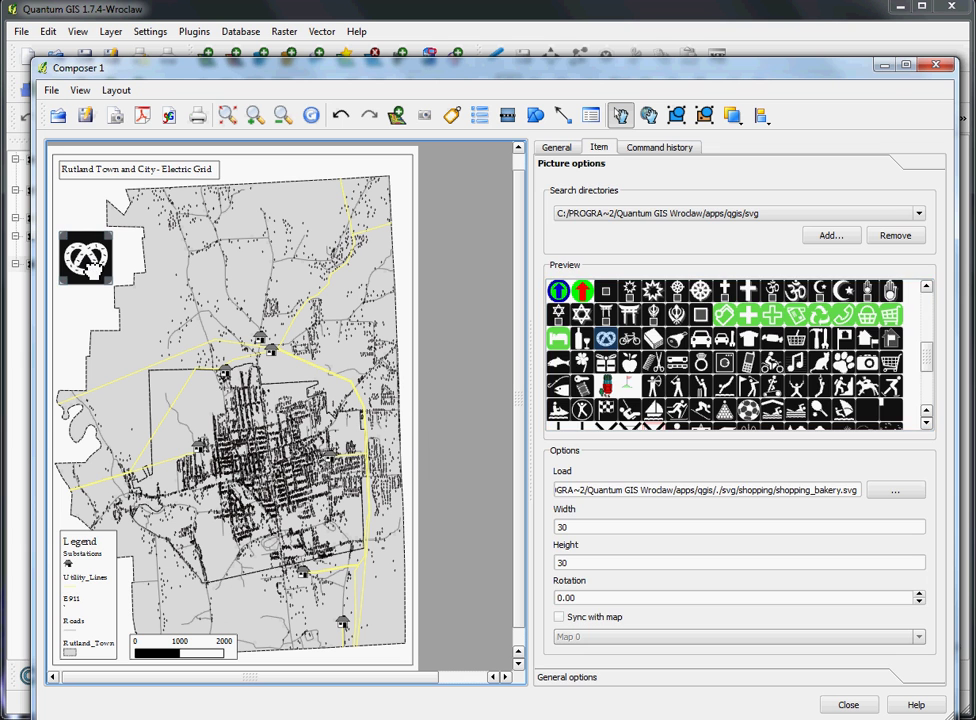
{"action": "key", "text": "Delete"}
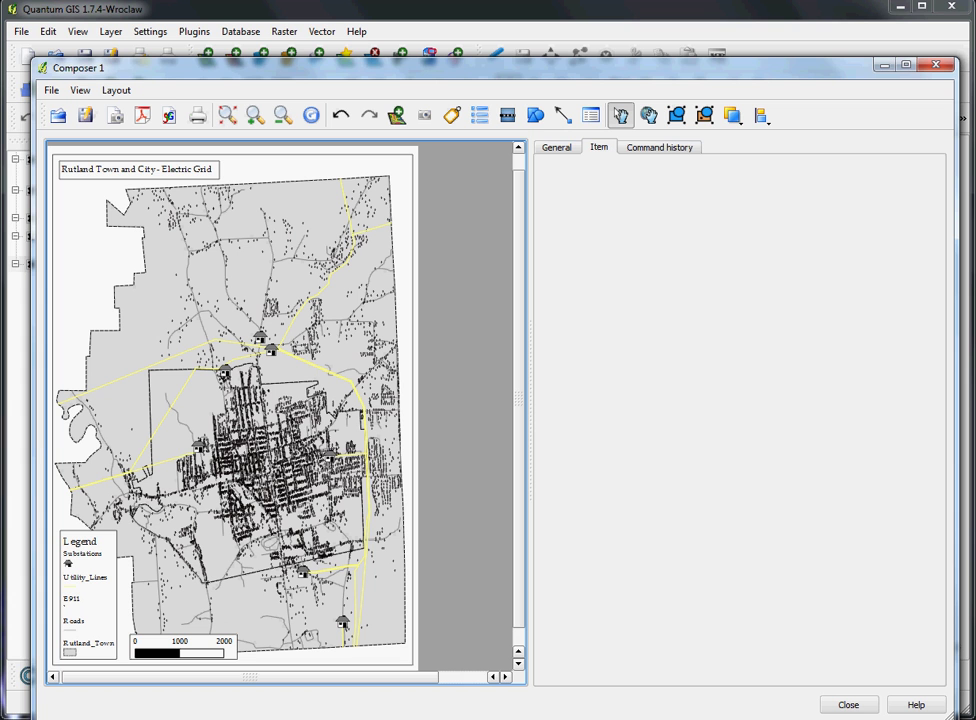
Give the scale bar the unit label 'meters'
{"action": "left_click", "coordinate": [232, 400]}
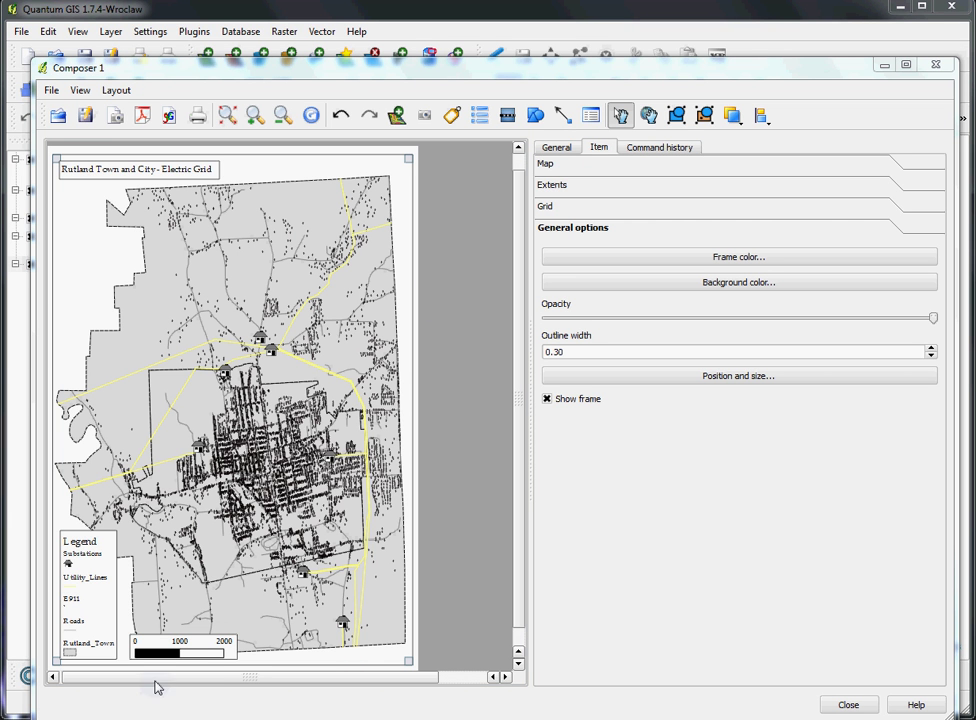
{"action": "left_click", "coordinate": [201, 652]}
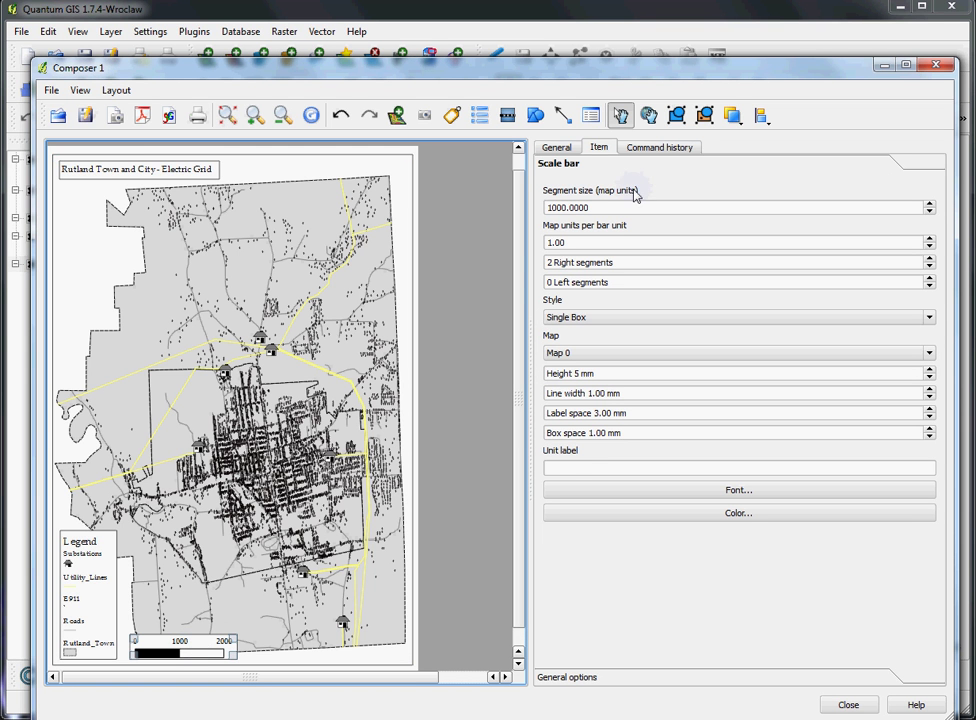
{"action": "left_click", "coordinate": [566, 467]}
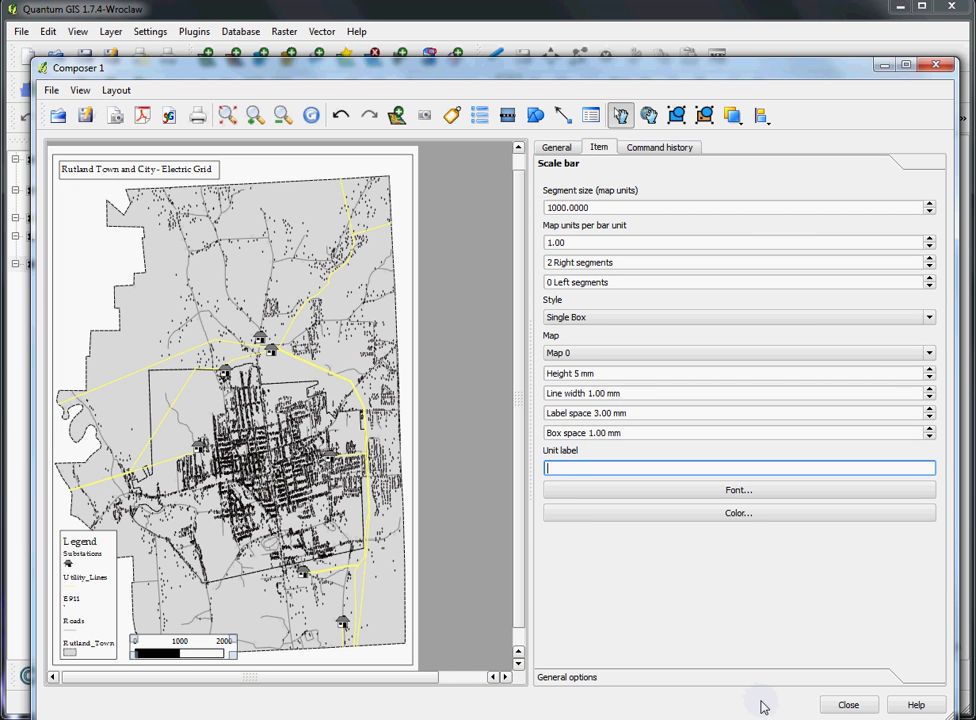
{"action": "type", "text": "meters"}
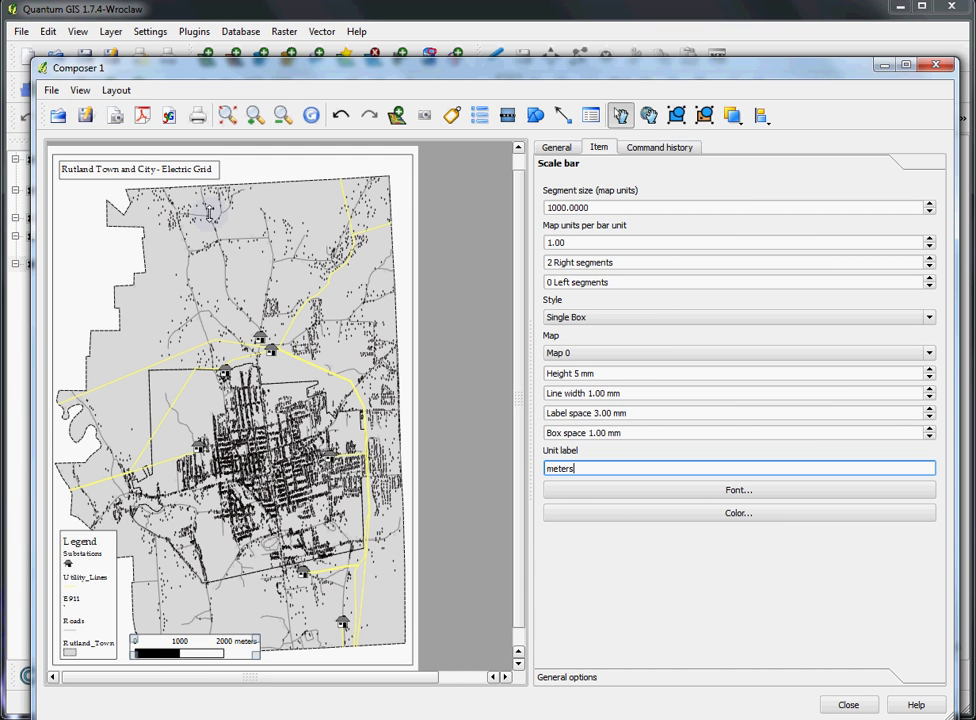
Cancel the PDF export and return to the A4 portrait page settings
{"action": "left_click", "coordinate": [142, 116]}
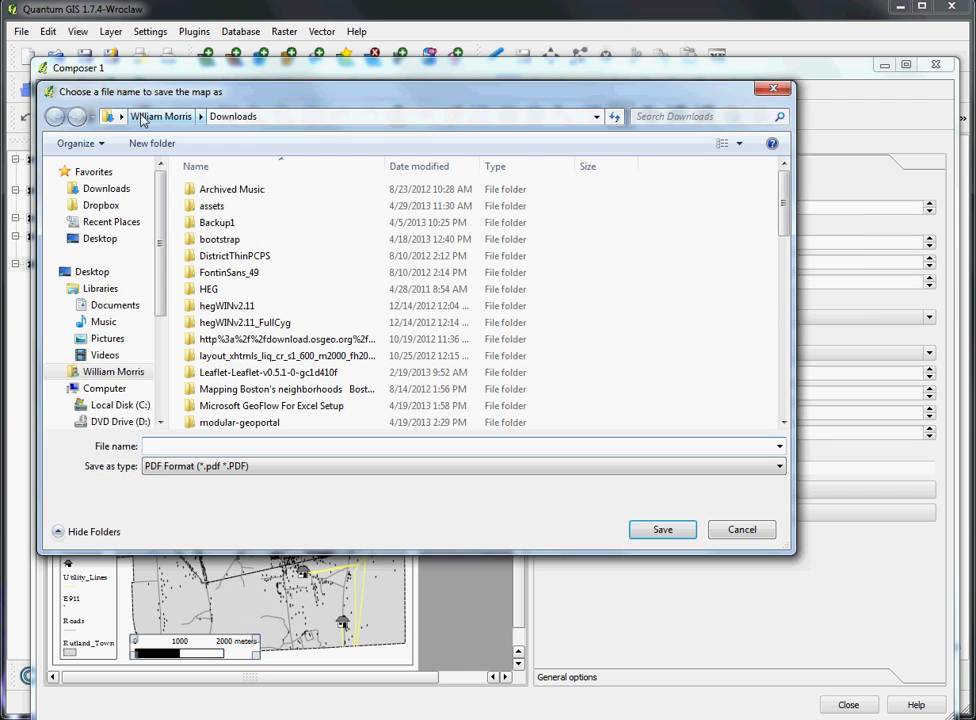
{"action": "left_click_drag", "start_coordinate": [189, 114], "coordinate": [366, 630]}
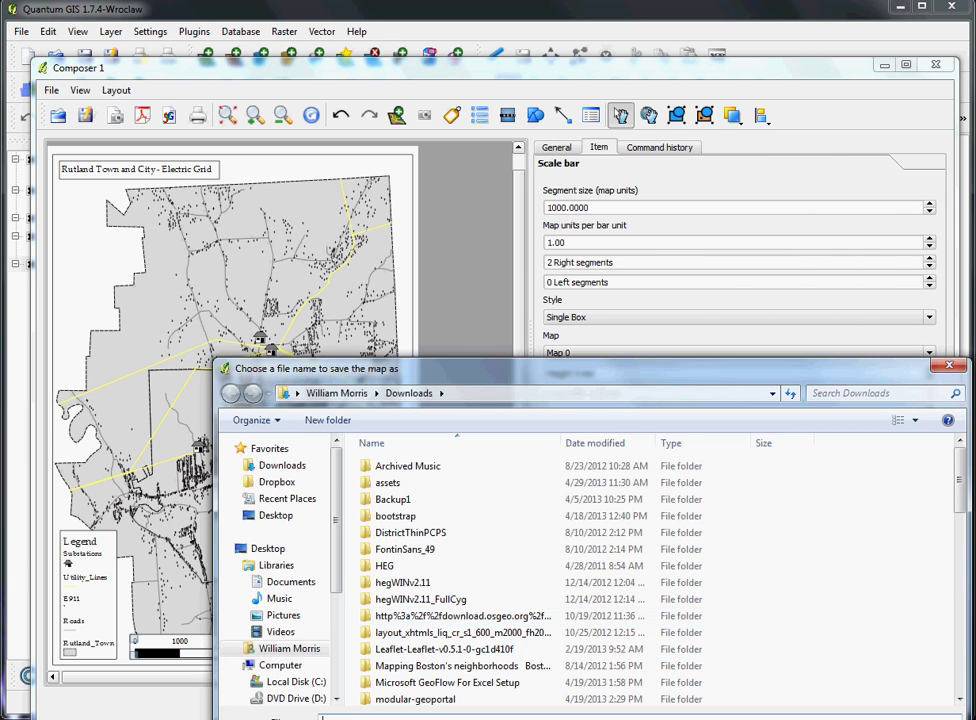
{"action": "key", "text": "Escape"}
{"action": "left_click", "coordinate": [558, 148]}
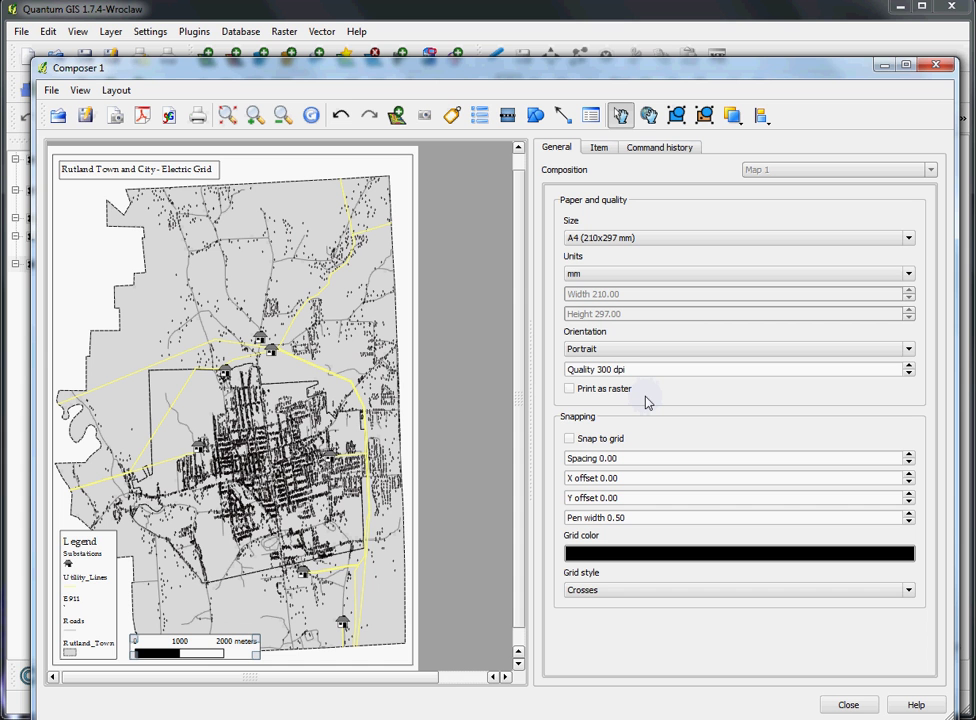
Start exporting the PDF as demo1, declining to save it into My Documents
{"action": "left_click", "coordinate": [143, 120]}
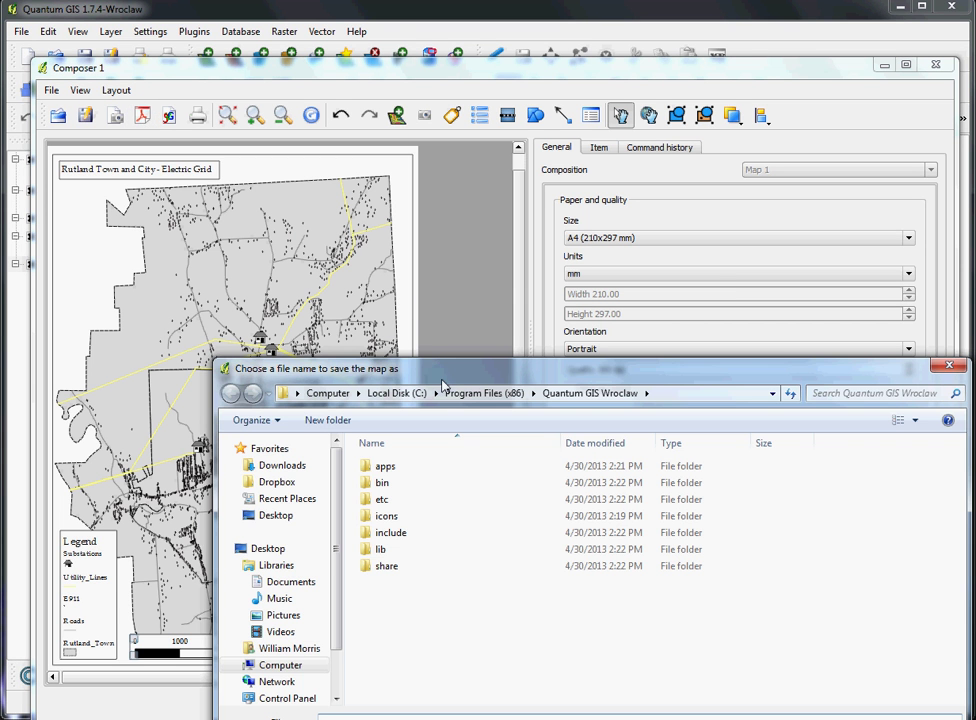
{"action": "left_click_drag", "start_coordinate": [442, 385], "coordinate": [297, 137]}
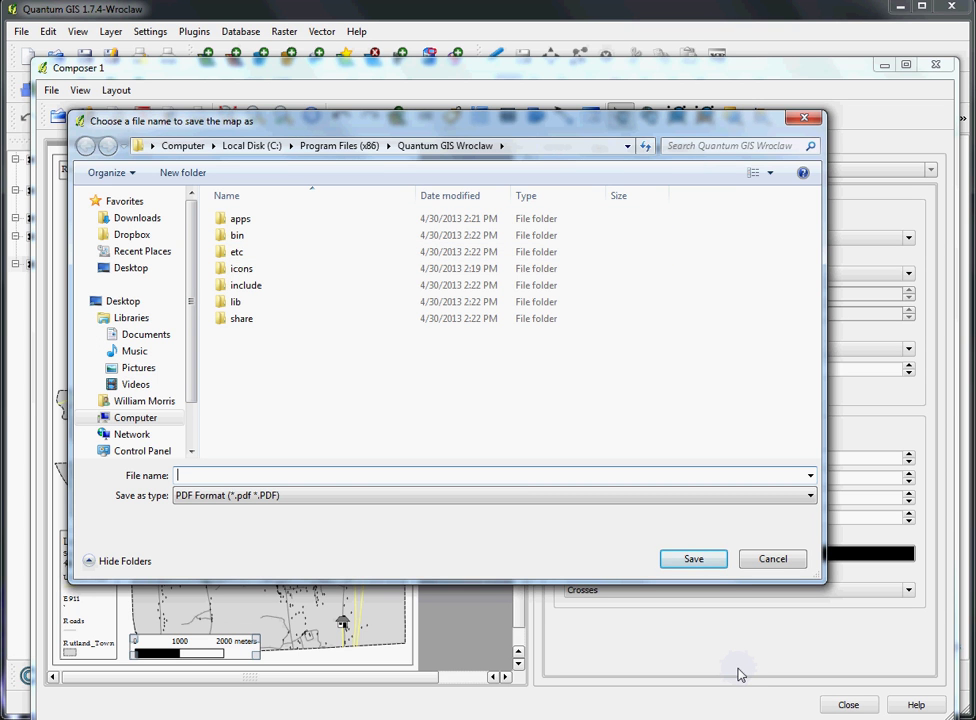
{"action": "type", "text": "demo1"}
{"action": "left_click", "coordinate": [692, 560]}
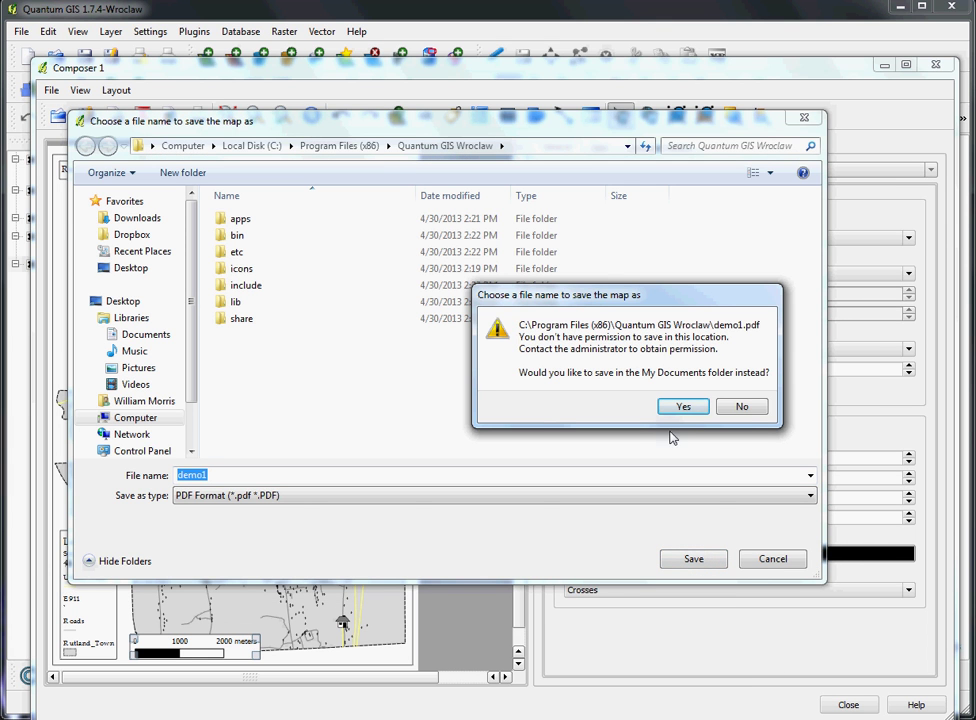
{"action": "left_click", "coordinate": [742, 409]}
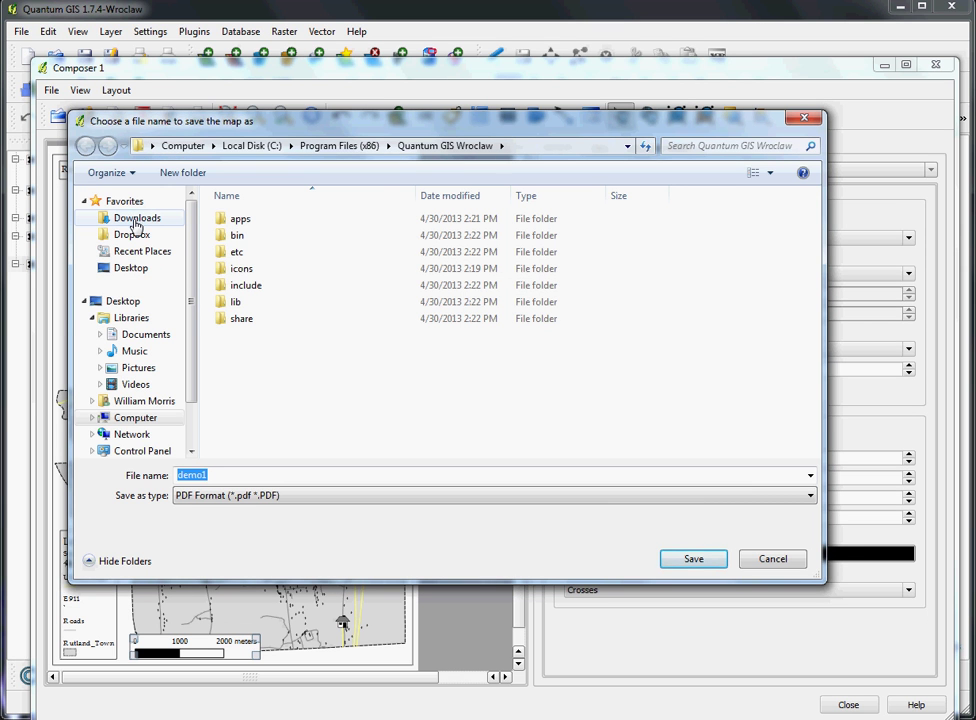
Save the PDF as demo2 in the Downloads folder
{"action": "left_click", "coordinate": [136, 220]}
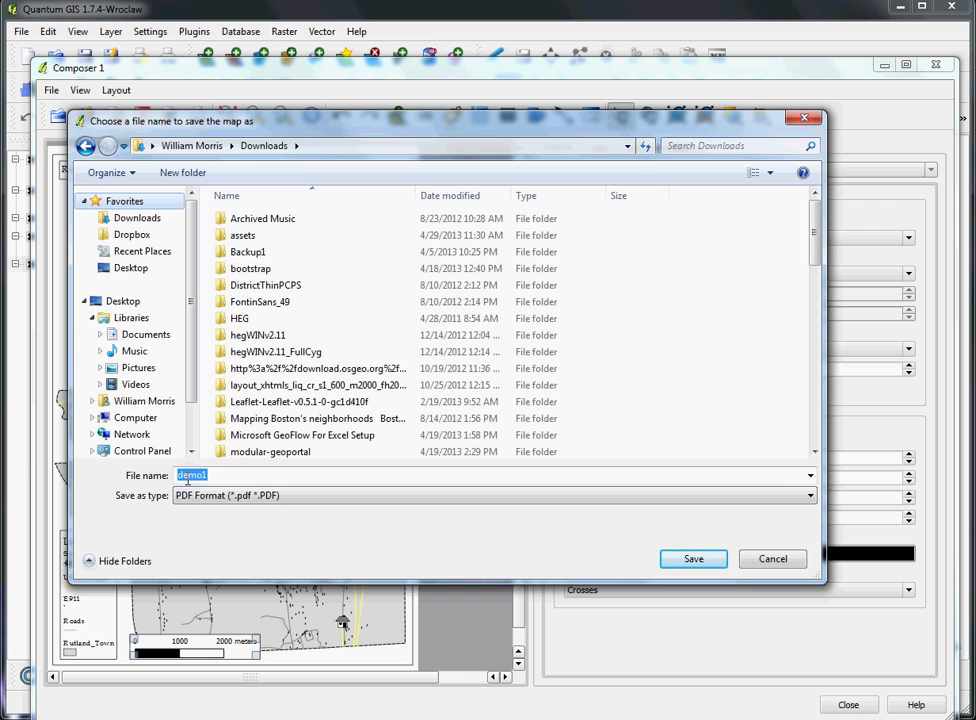
{"action": "left_click", "coordinate": [228, 475]}
{"action": "key", "text": "BackSpace"}
{"action": "type", "text": "2"}
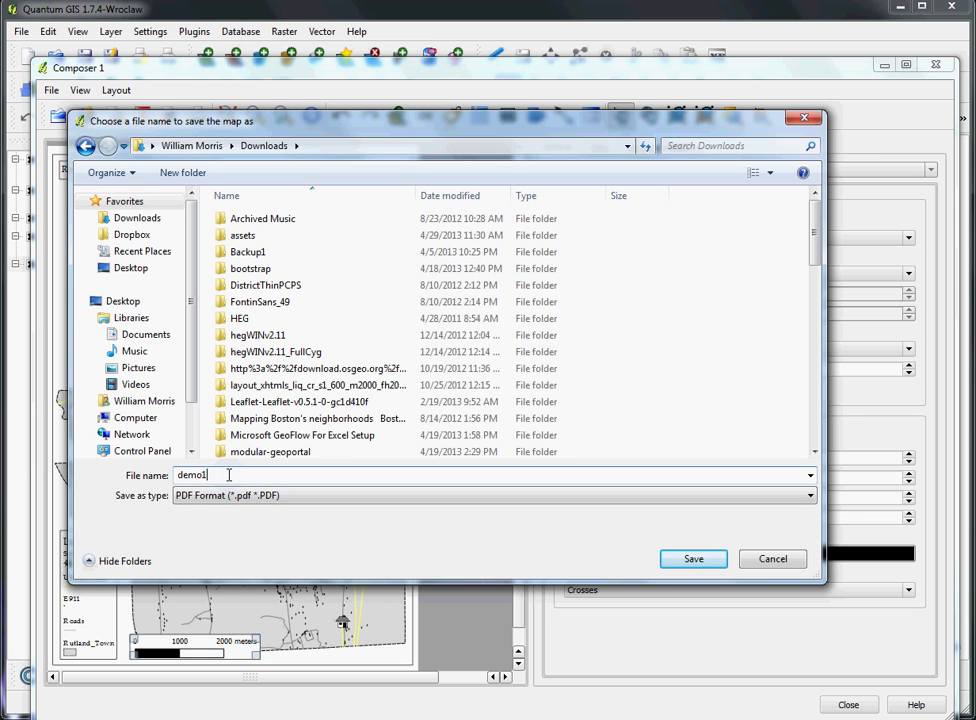
{"action": "left_click", "coordinate": [691, 560]}
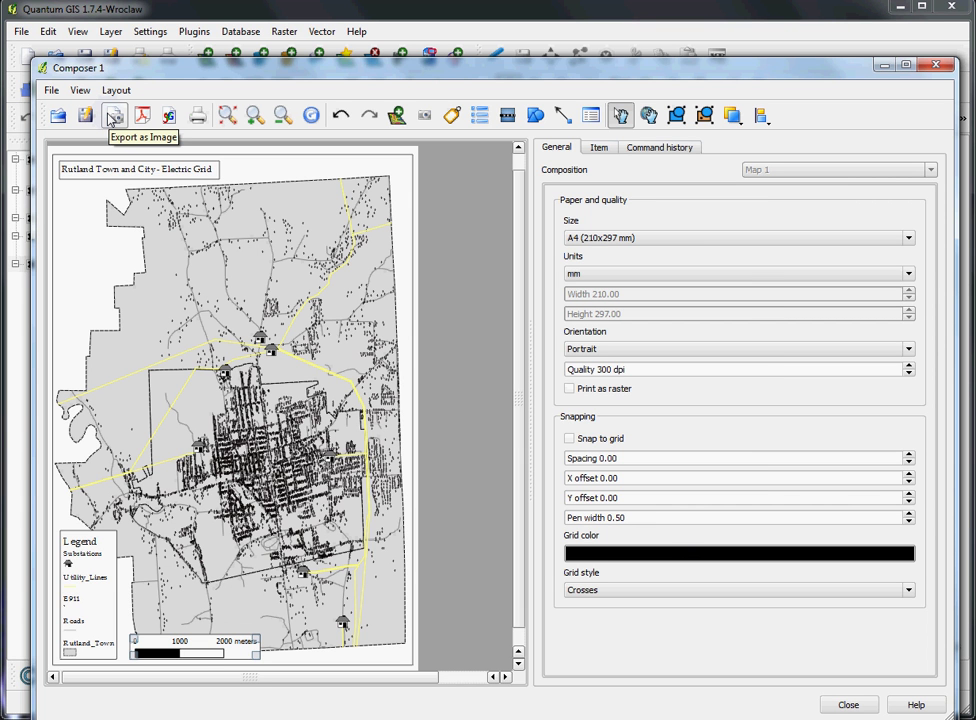
{"action": "left_click", "coordinate": [110, 119]}
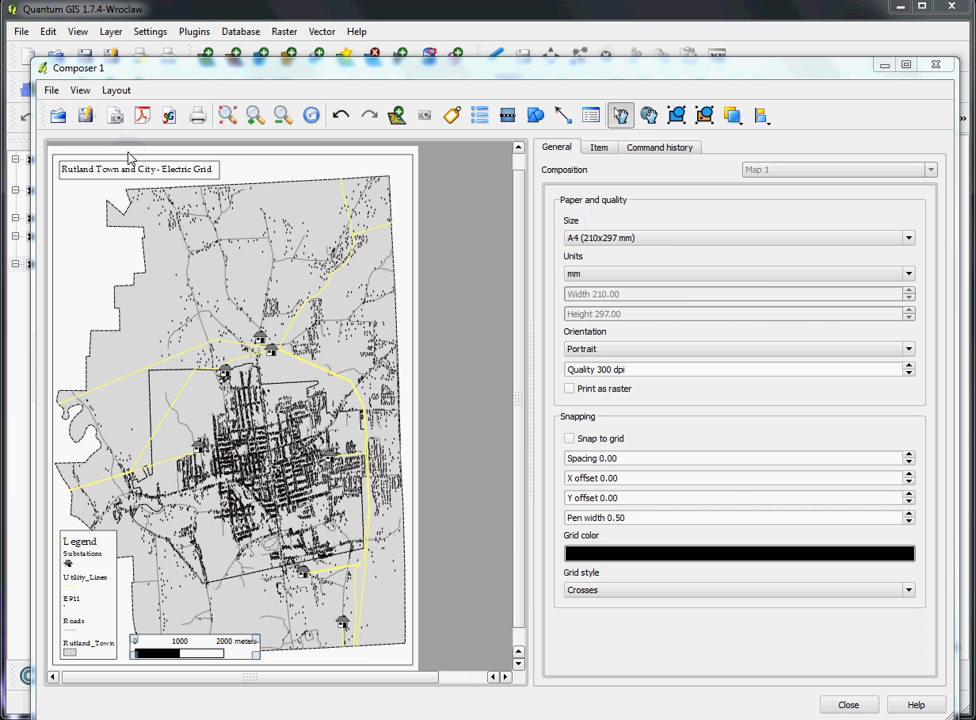
{"action": "left_click", "coordinate": [884, 66]}
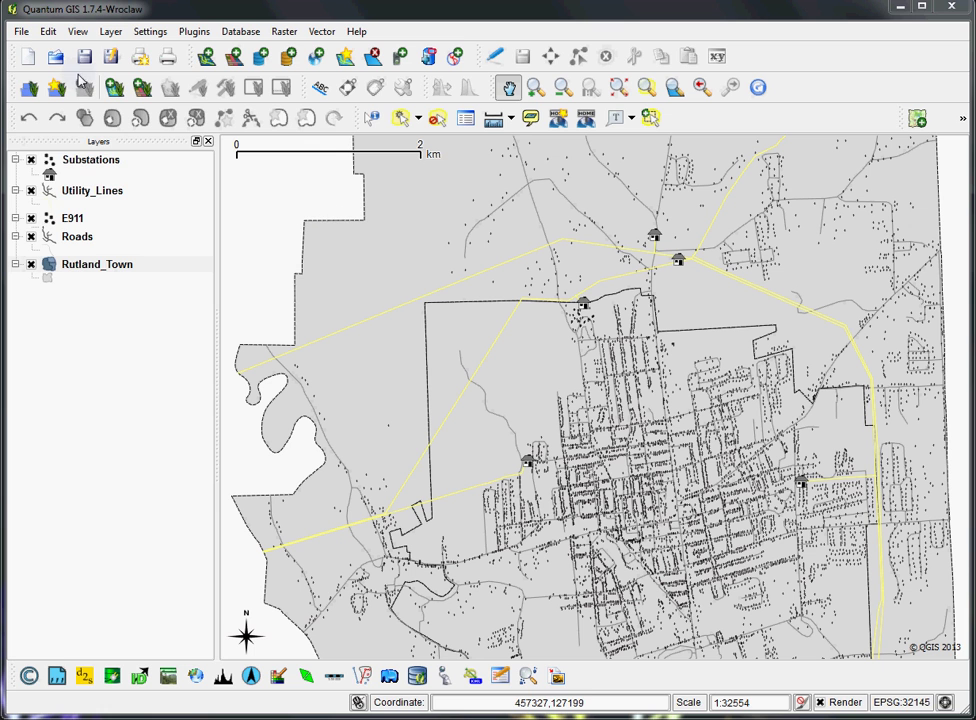
{"action": "left_click", "coordinate": [22, 33]}
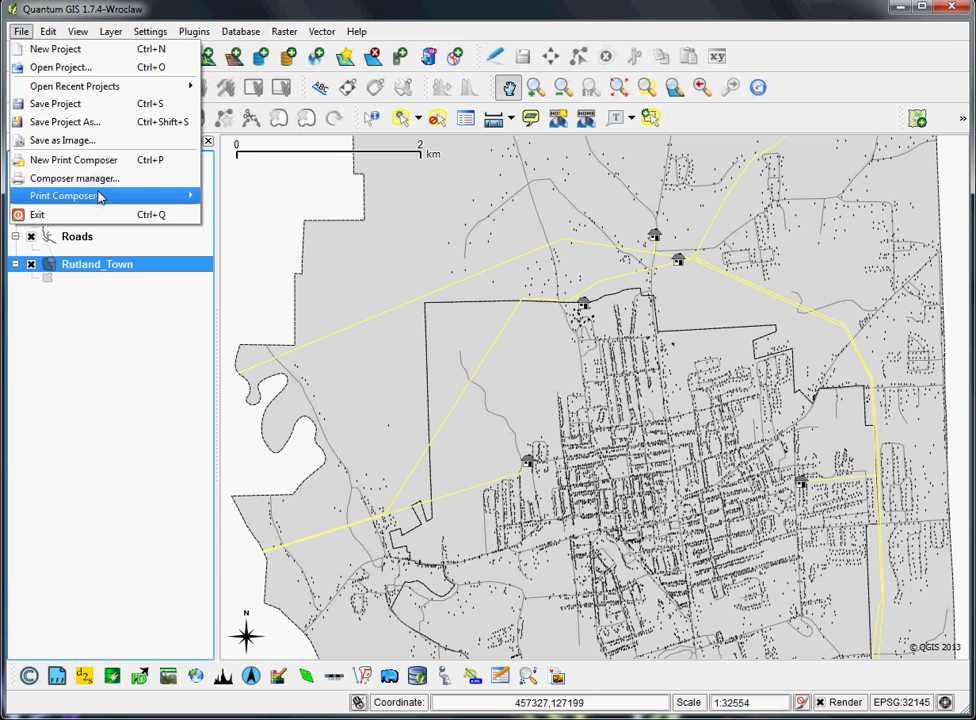
{"action": "mouse_move", "coordinate": [100, 196]}
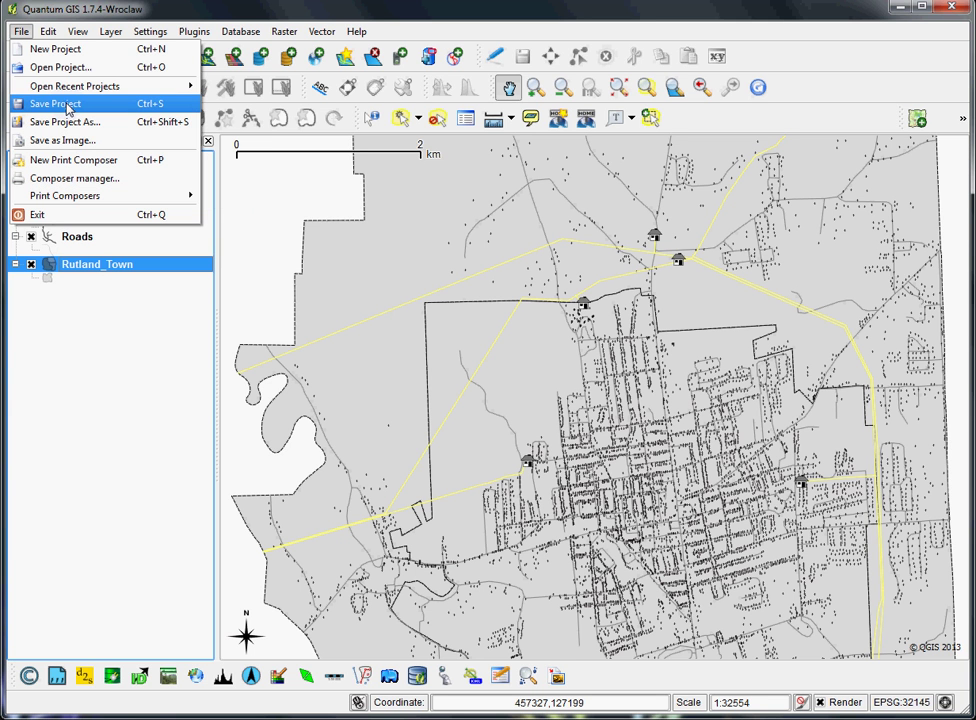
{"action": "left_click", "coordinate": [20, 32]}
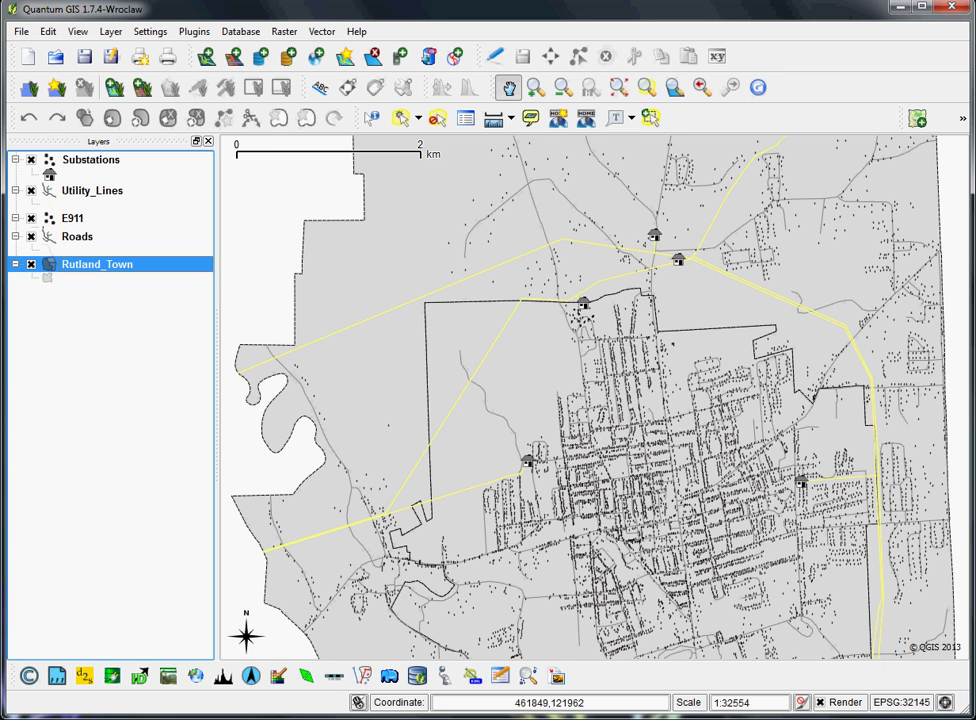
{"action": "left_click", "coordinate": [632, 709]}
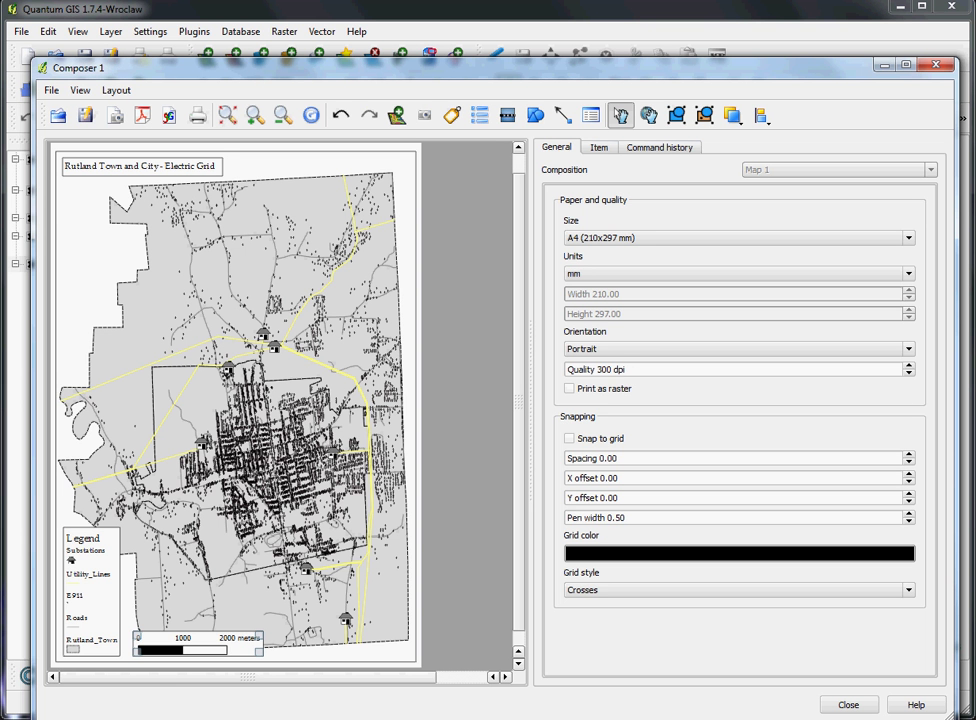